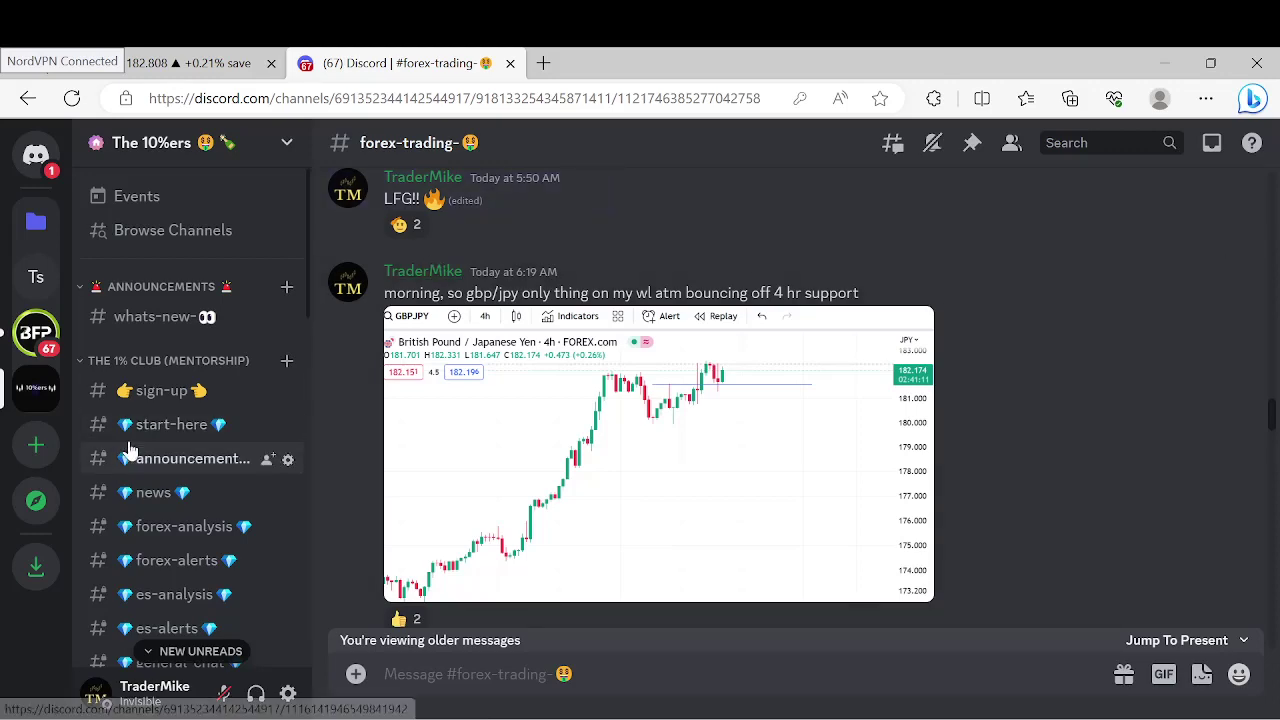
Go to the TradingView GBP/JPY chart and remove all existing drawings.
{"action": "scroll", "coordinate": [130, 450], "scroll_direction": "down", "scroll_amount": 3}
{"action": "scroll", "coordinate": [130, 450], "scroll_direction": "down", "scroll_amount": 5}
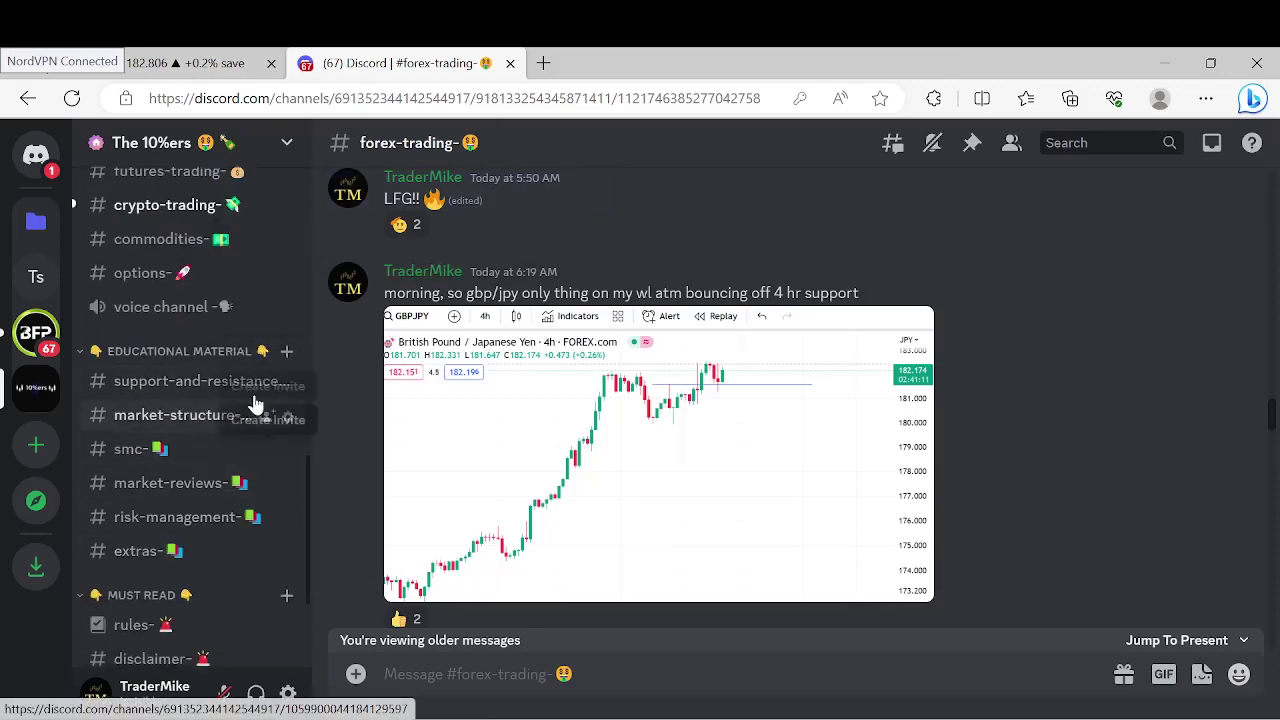
{"action": "scroll", "coordinate": [232, 462], "scroll_direction": "up", "scroll_amount": 8}
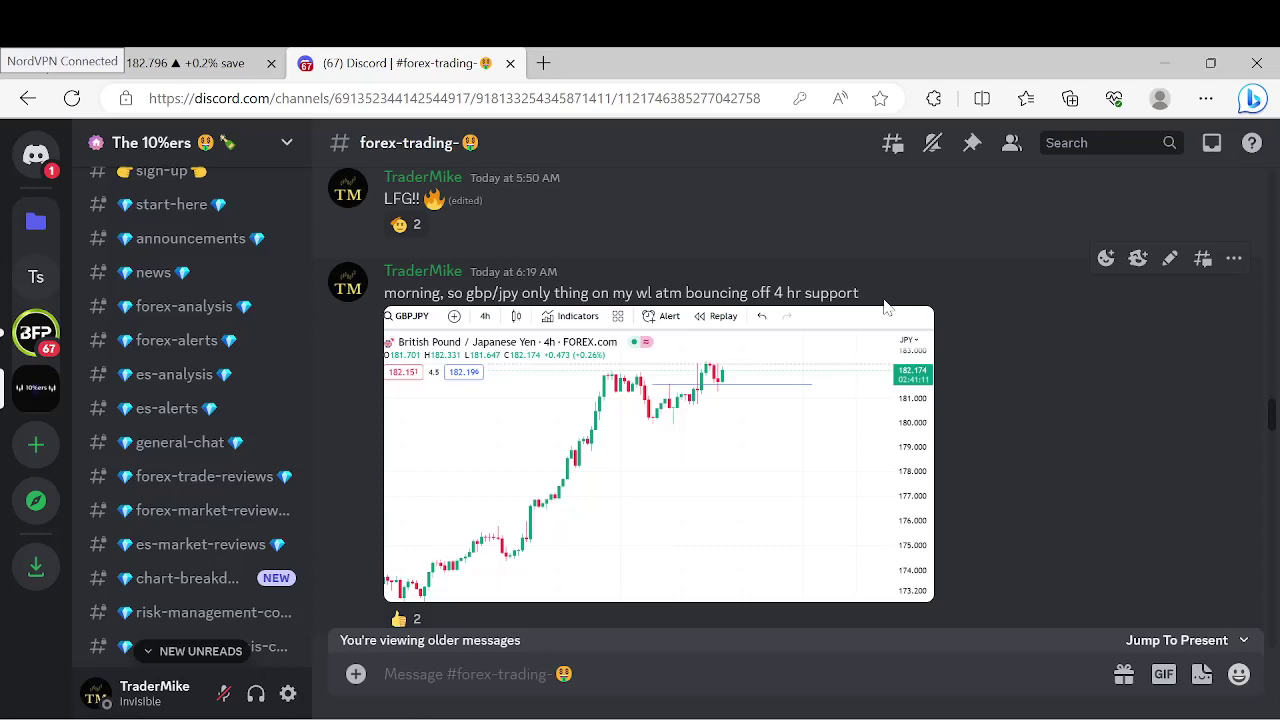
{"action": "scroll", "coordinate": [640, 400], "scroll_direction": "up", "scroll_amount": 5}
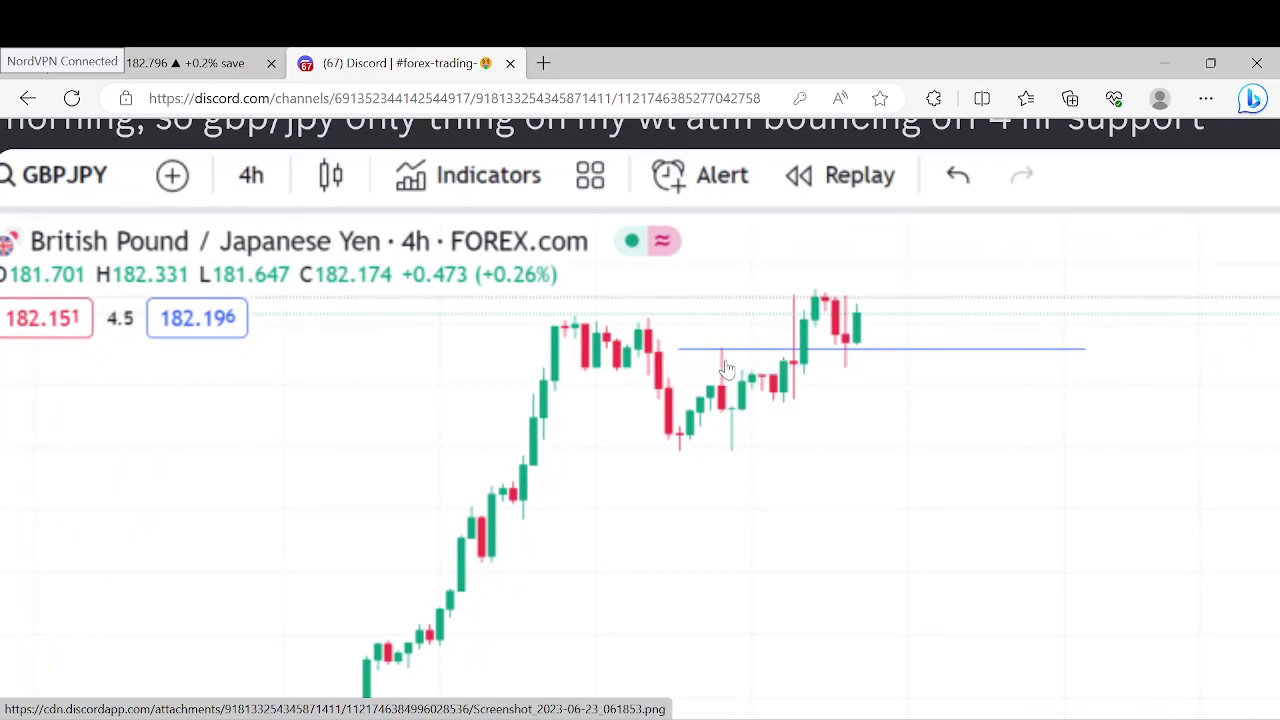
{"action": "scroll", "coordinate": [727, 370], "scroll_direction": "down", "scroll_amount": 5}
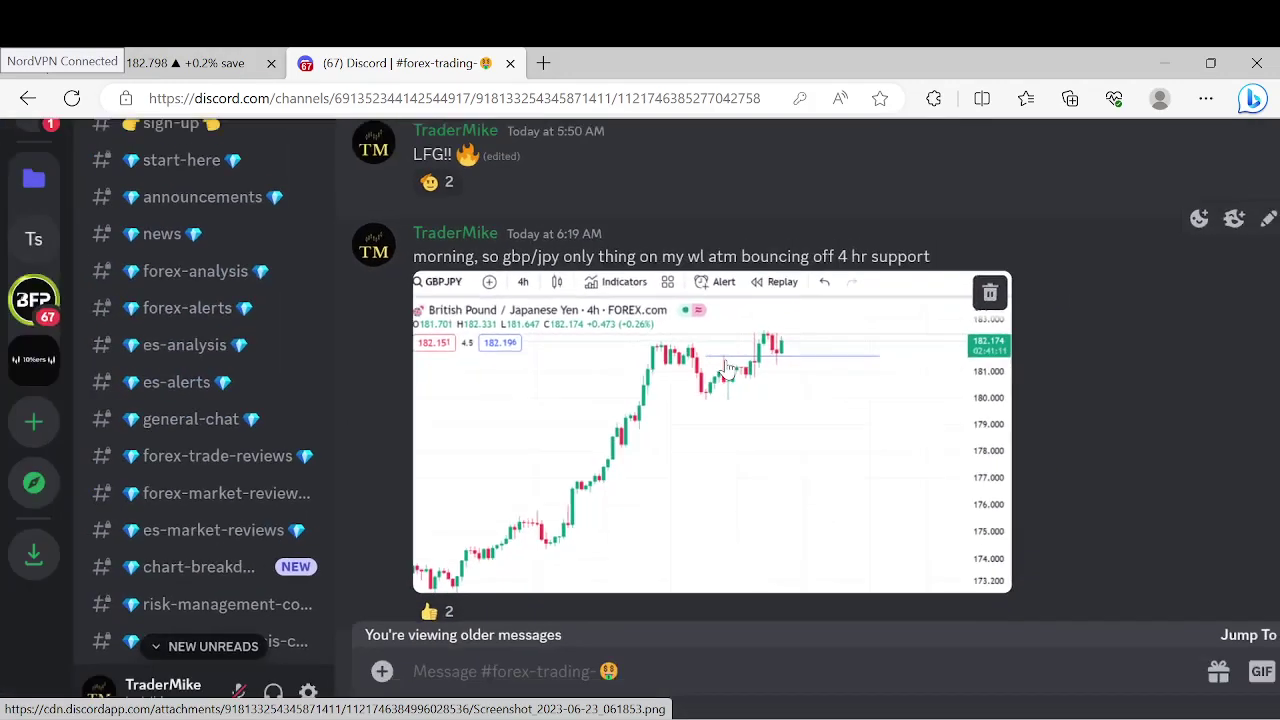
{"action": "scroll", "coordinate": [720, 370], "scroll_direction": "down", "scroll_amount": 3}
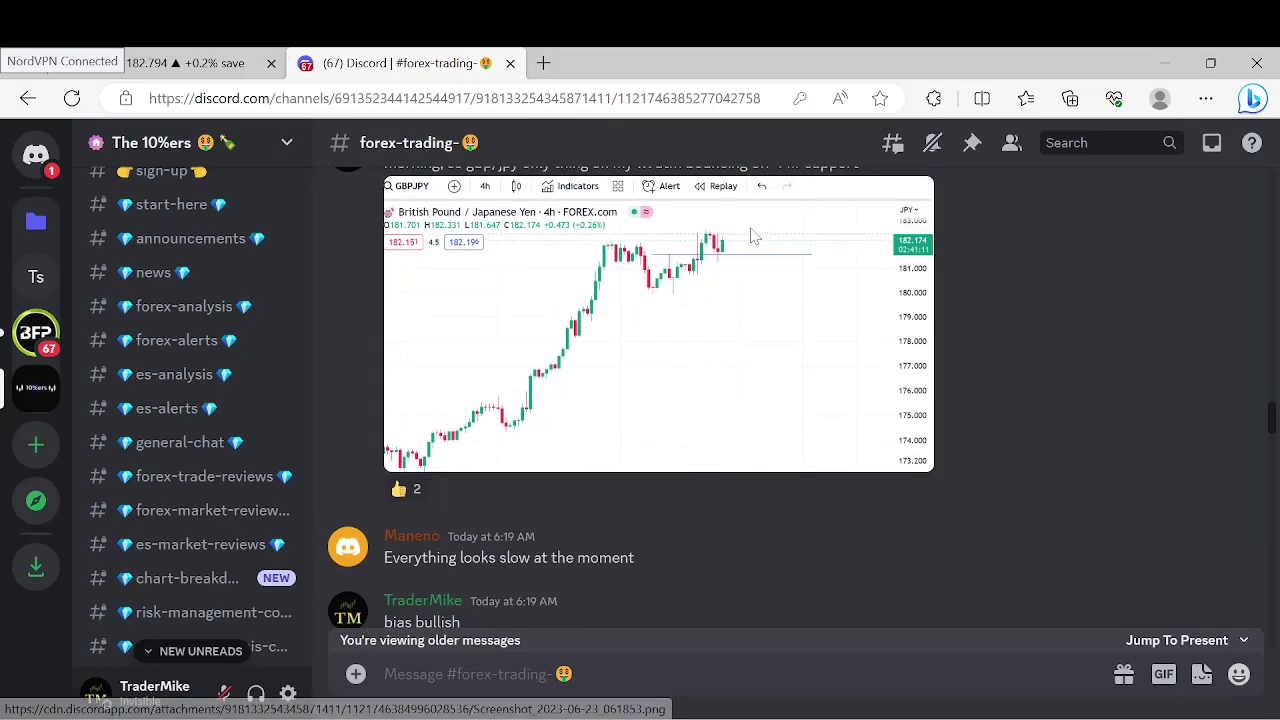
{"action": "key", "text": "ctrl+1"}
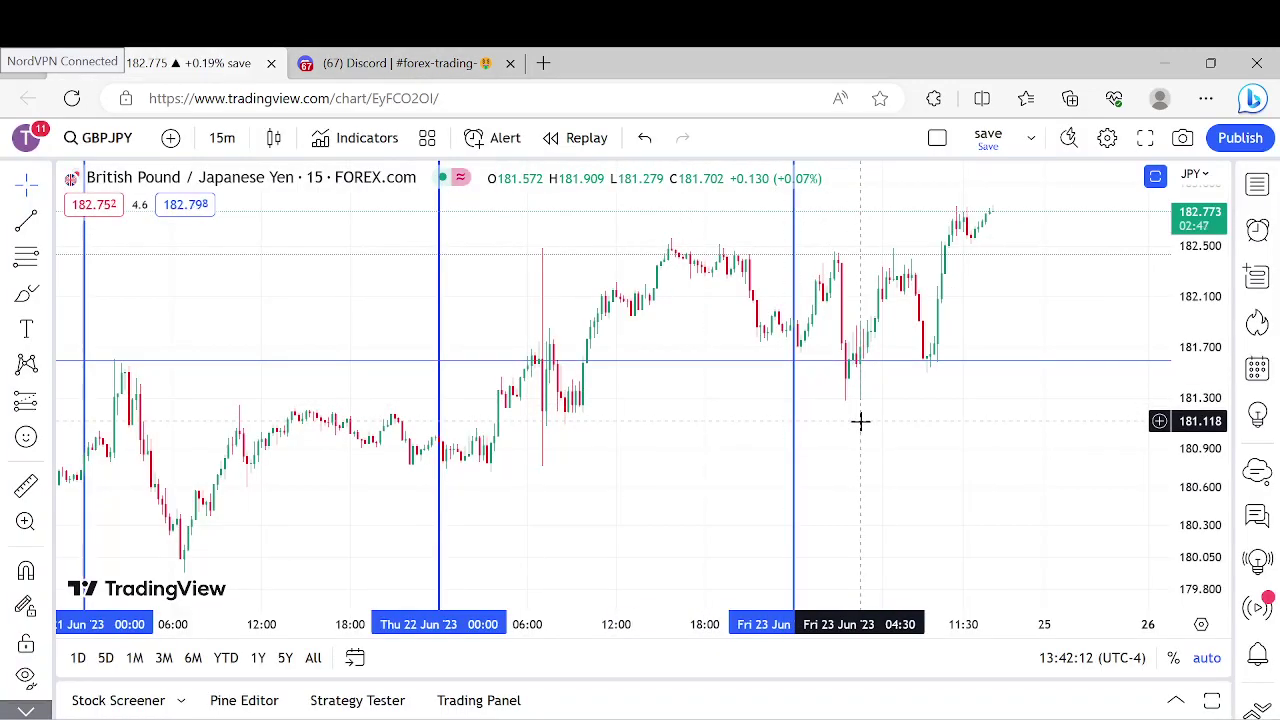
{"action": "right_click", "coordinate": [860, 420]}
{"action": "left_click", "coordinate": [957, 617]}
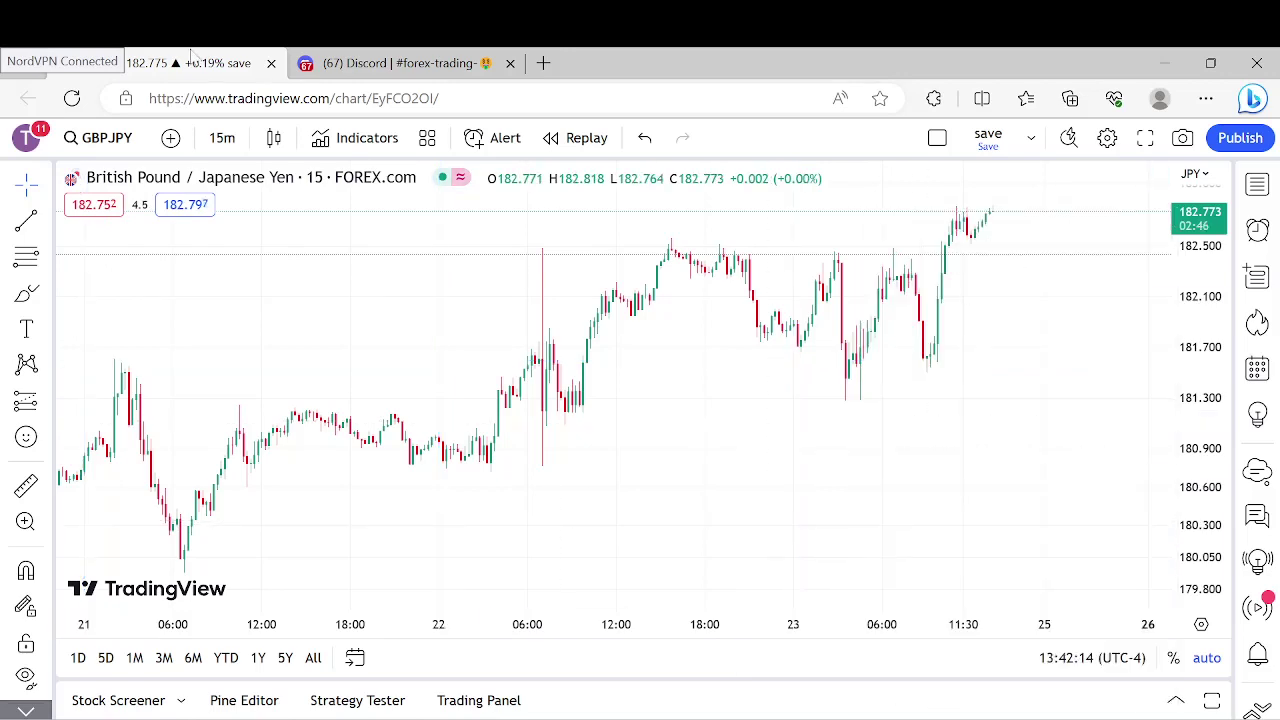
Switch the GBP/JPY chart to 1-day candles.
{"action": "left_click", "coordinate": [226, 138]}
{"action": "left_click", "coordinate": [256, 606]}
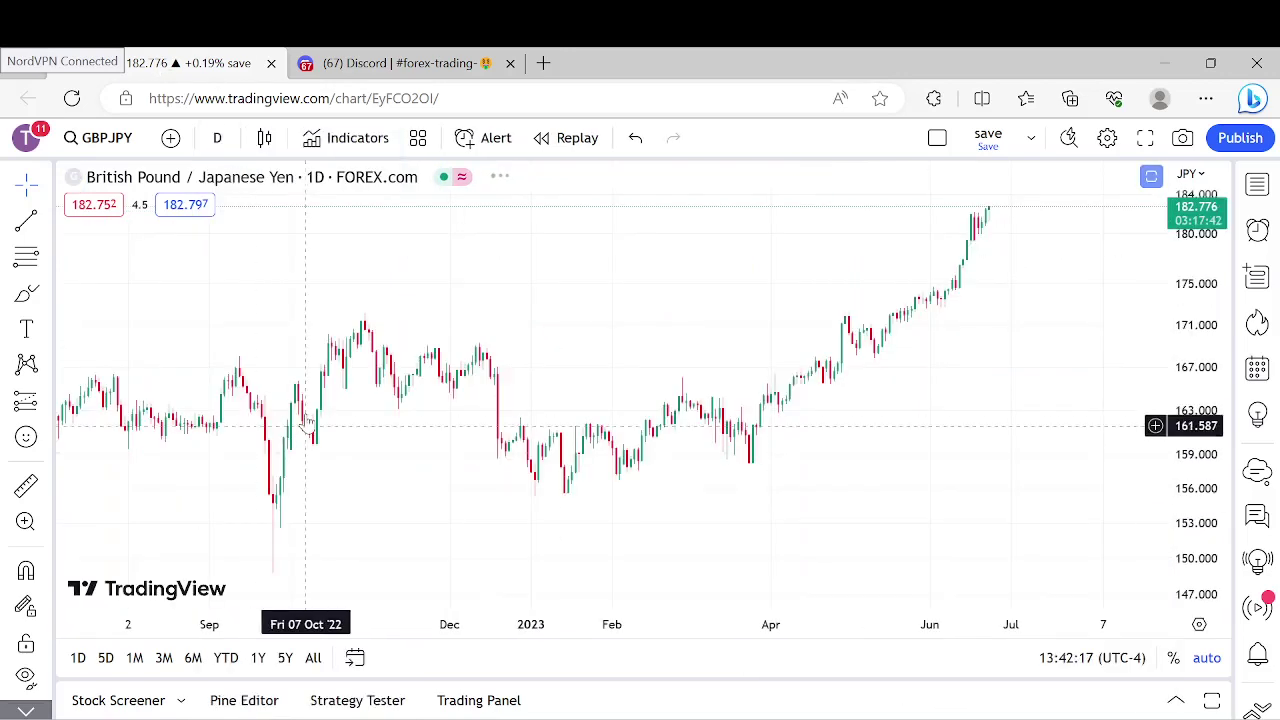
{"action": "scroll", "coordinate": [305, 413], "scroll_direction": "up", "scroll_amount": 5}
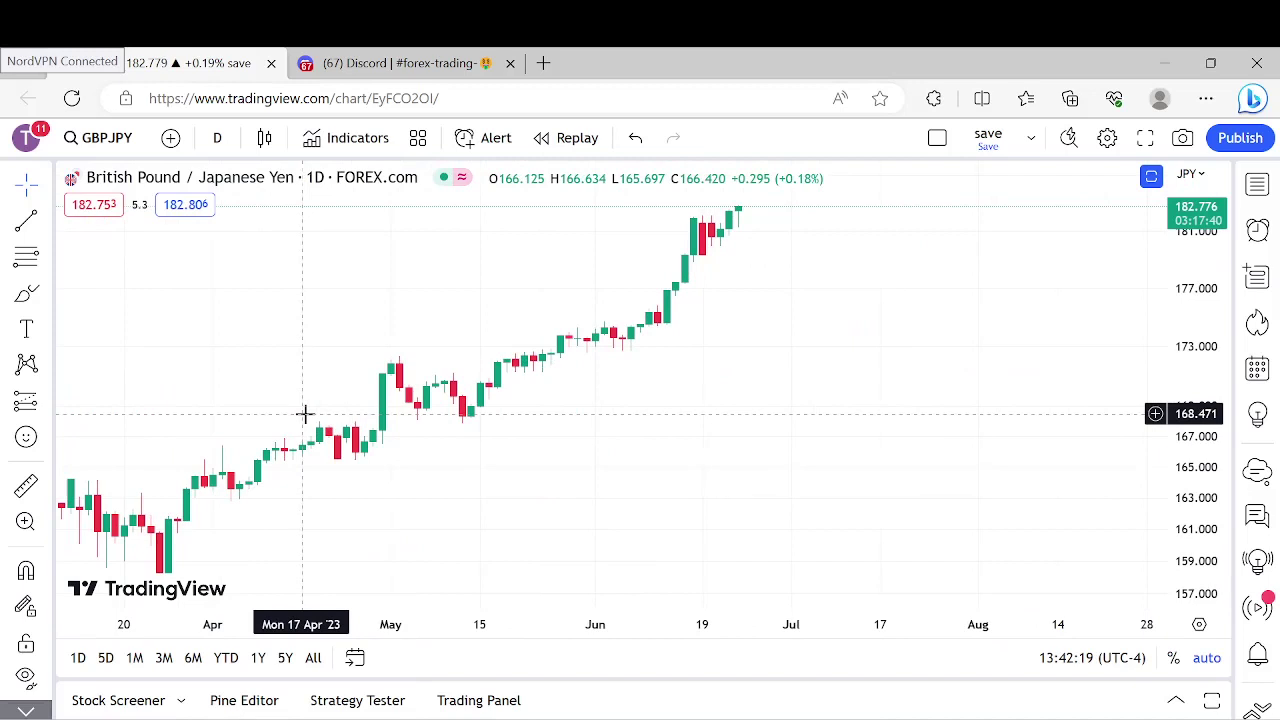
{"action": "scroll", "coordinate": [305, 413], "scroll_direction": "left", "scroll_amount": 3}
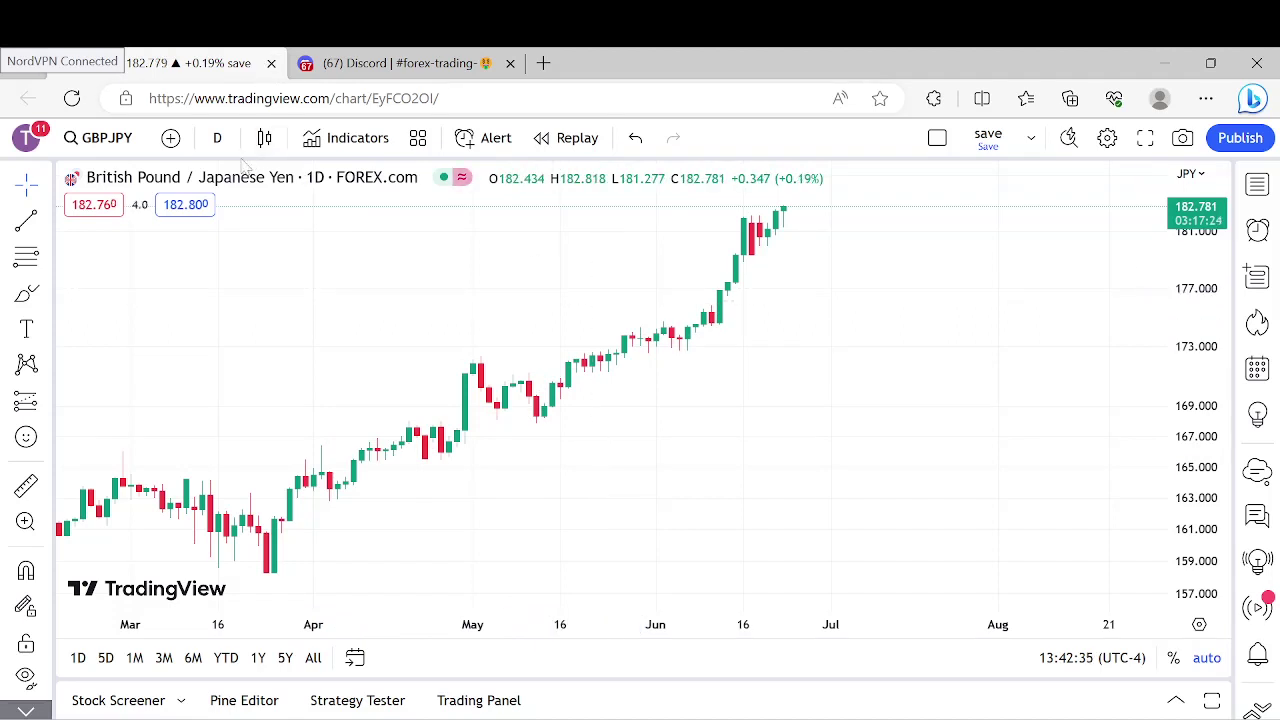
Switch the GBP/JPY chart to 4-hour candles.
{"action": "left_click", "coordinate": [216, 139]}
{"action": "left_click", "coordinate": [262, 530]}
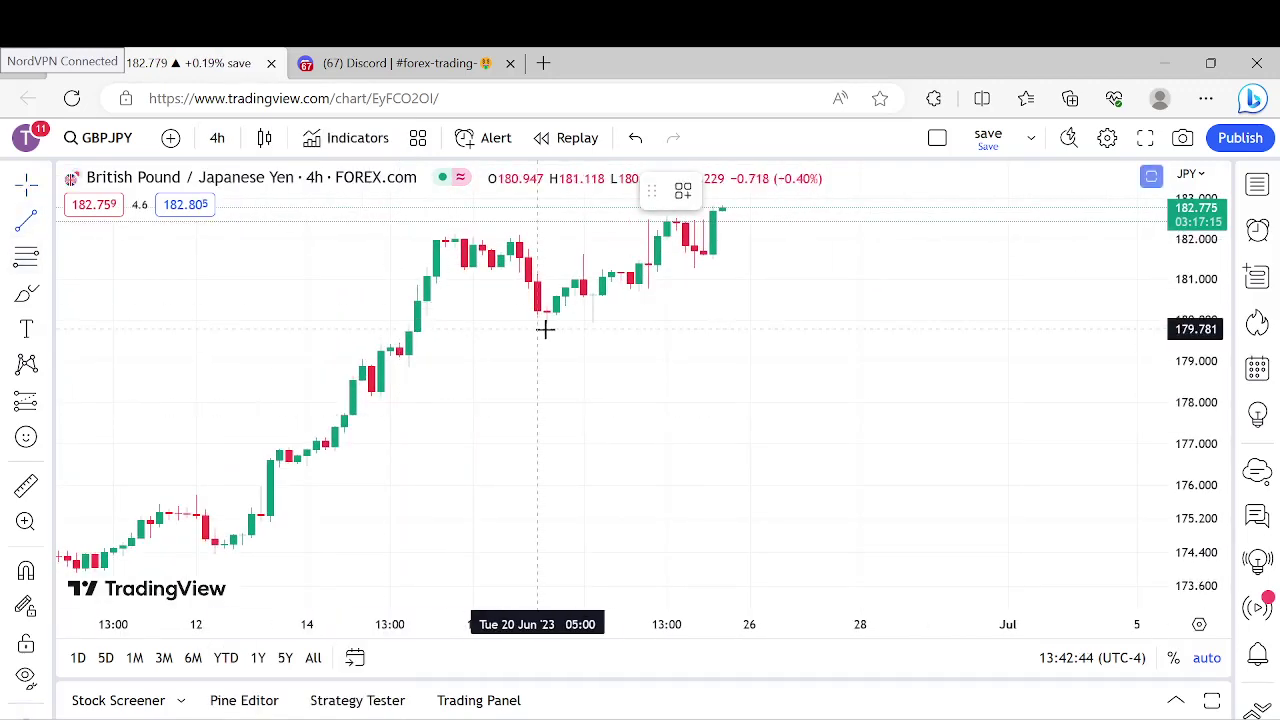
{"action": "scroll", "coordinate": [606, 323], "scroll_direction": "down", "scroll_amount": 1}
{"action": "scroll", "coordinate": [606, 323], "scroll_direction": "up", "scroll_amount": 2}
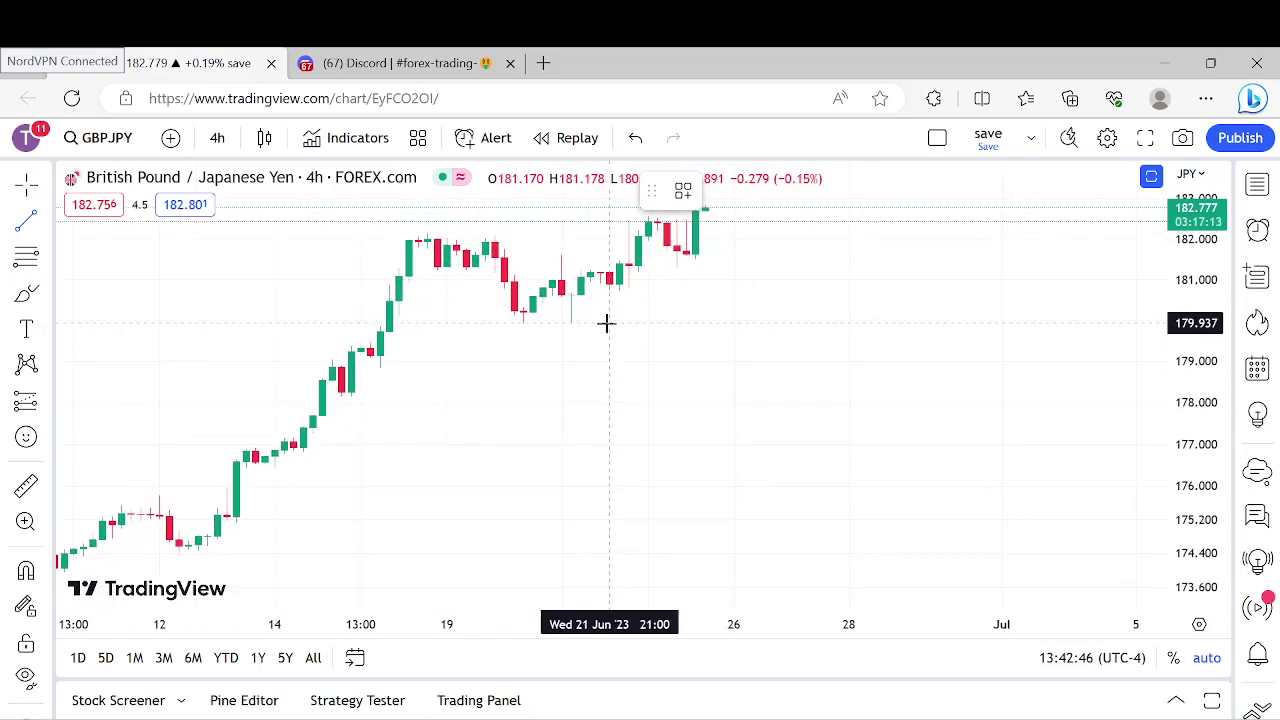
Draw a support line at about 181.6 extending right of the latest candles.
{"action": "left_click", "coordinate": [522, 255]}
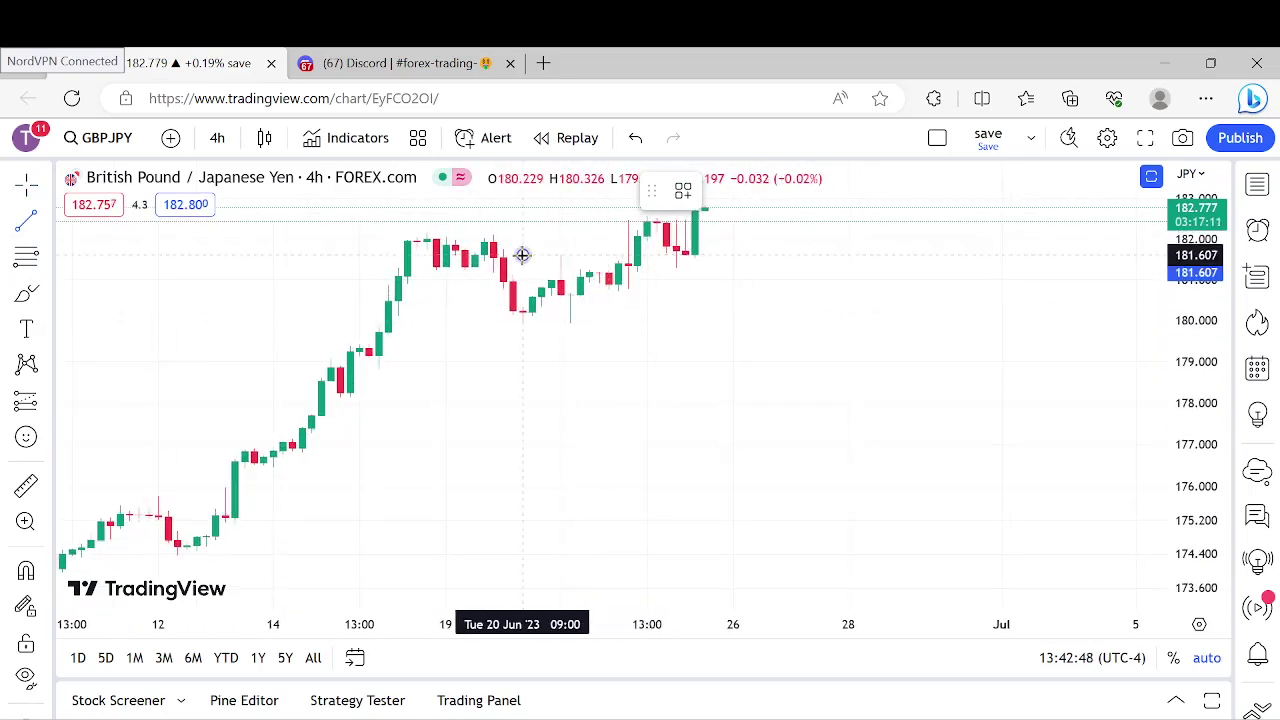
{"action": "left_click", "coordinate": [866, 300]}
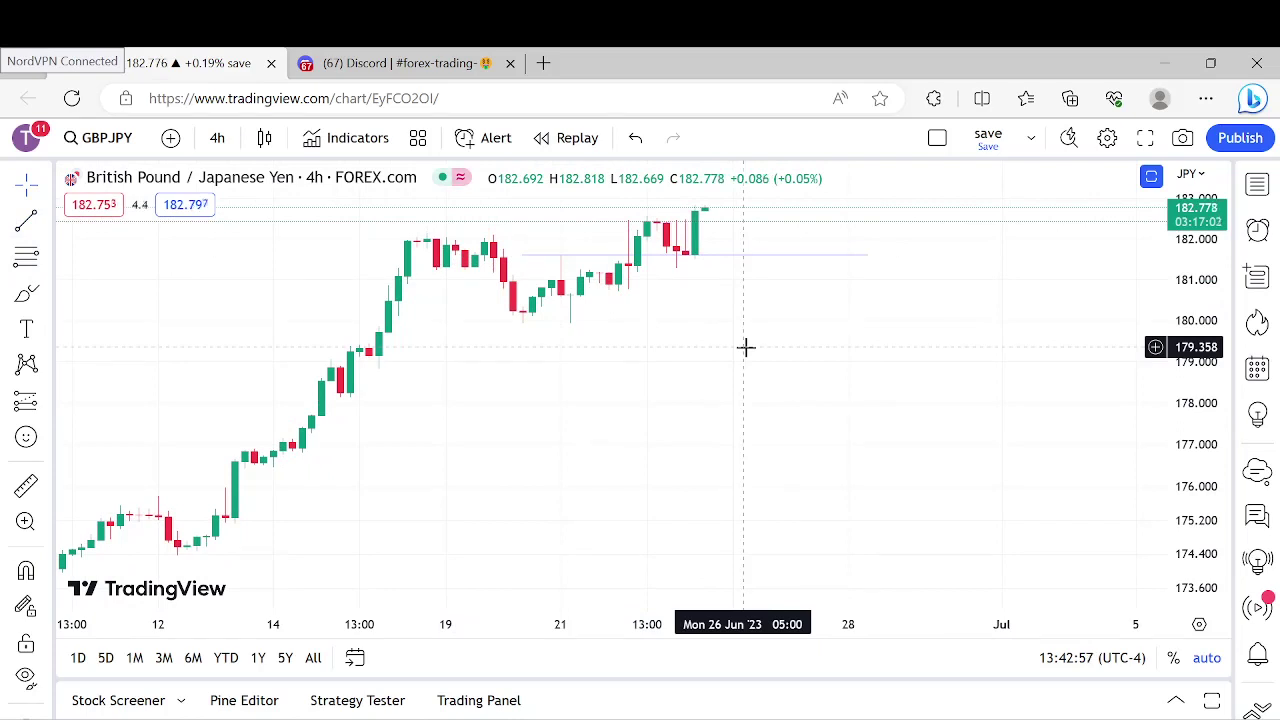
{"action": "scroll", "coordinate": [494, 506], "scroll_direction": "right", "scroll_amount": 2}
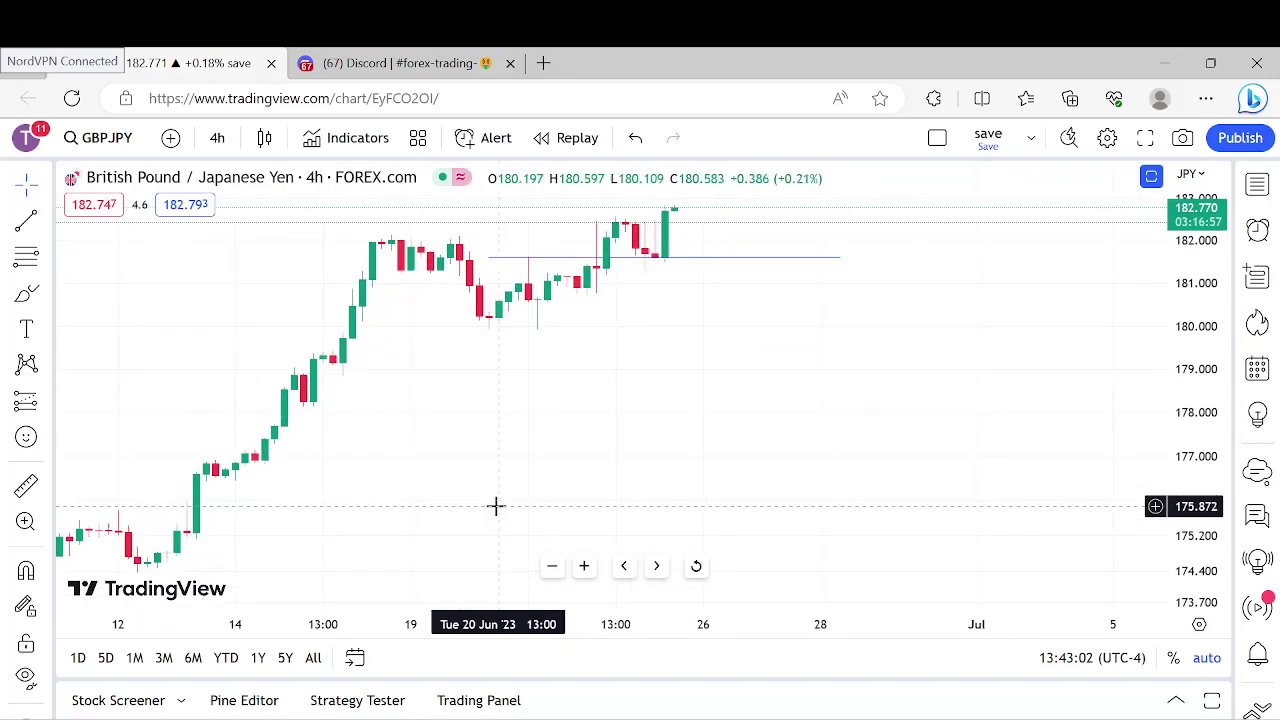
{"action": "left_click", "coordinate": [28, 257]}
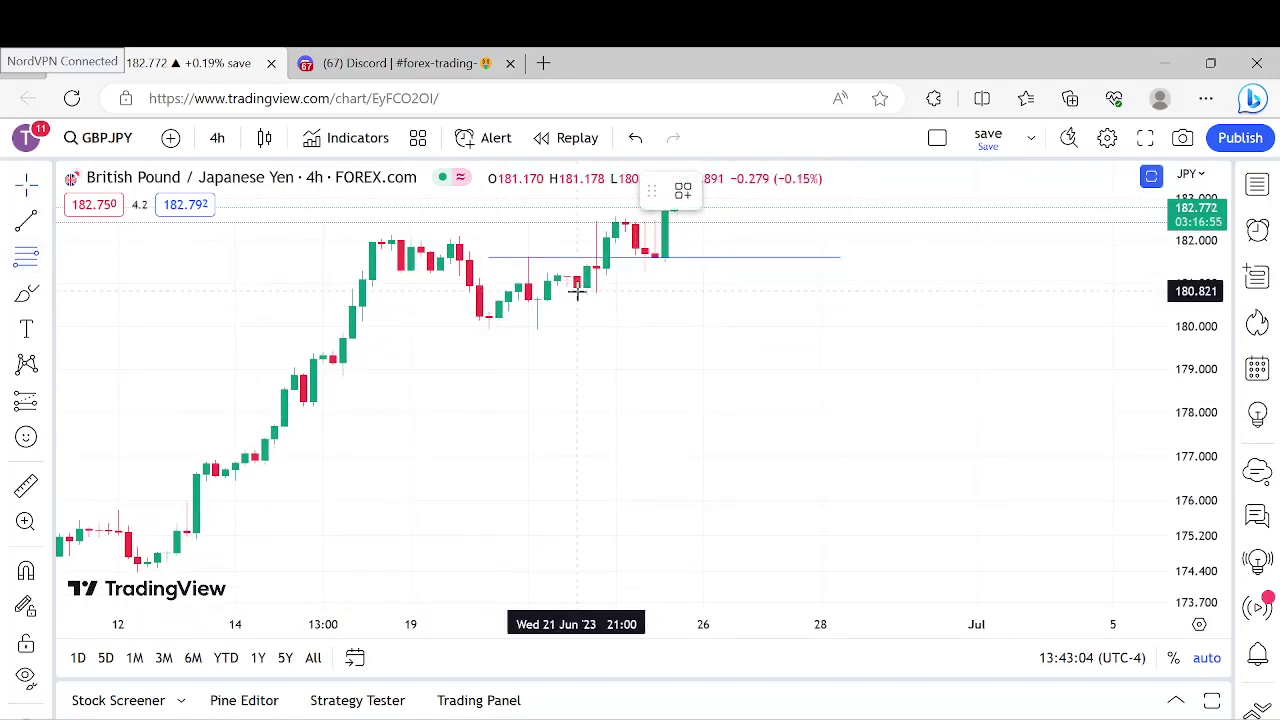
{"action": "scroll", "coordinate": [577, 290], "scroll_direction": "right", "scroll_amount": 4}
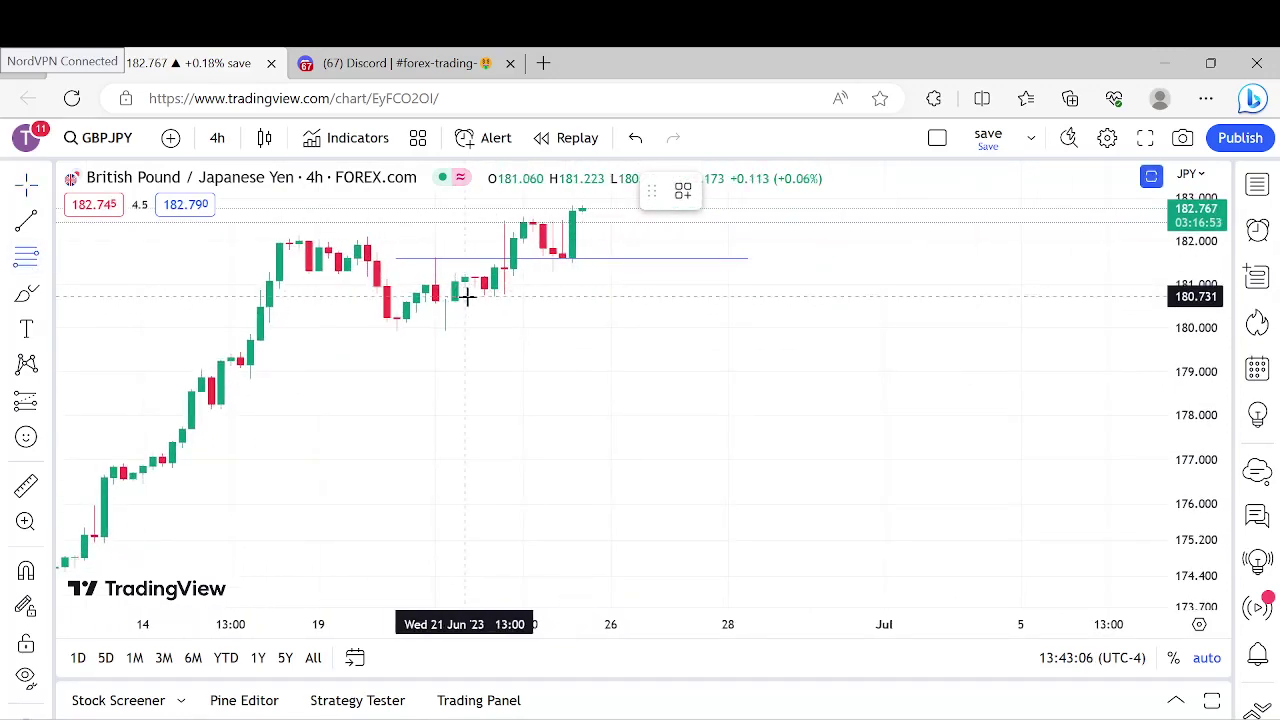
{"action": "left_click", "coordinate": [474, 296]}
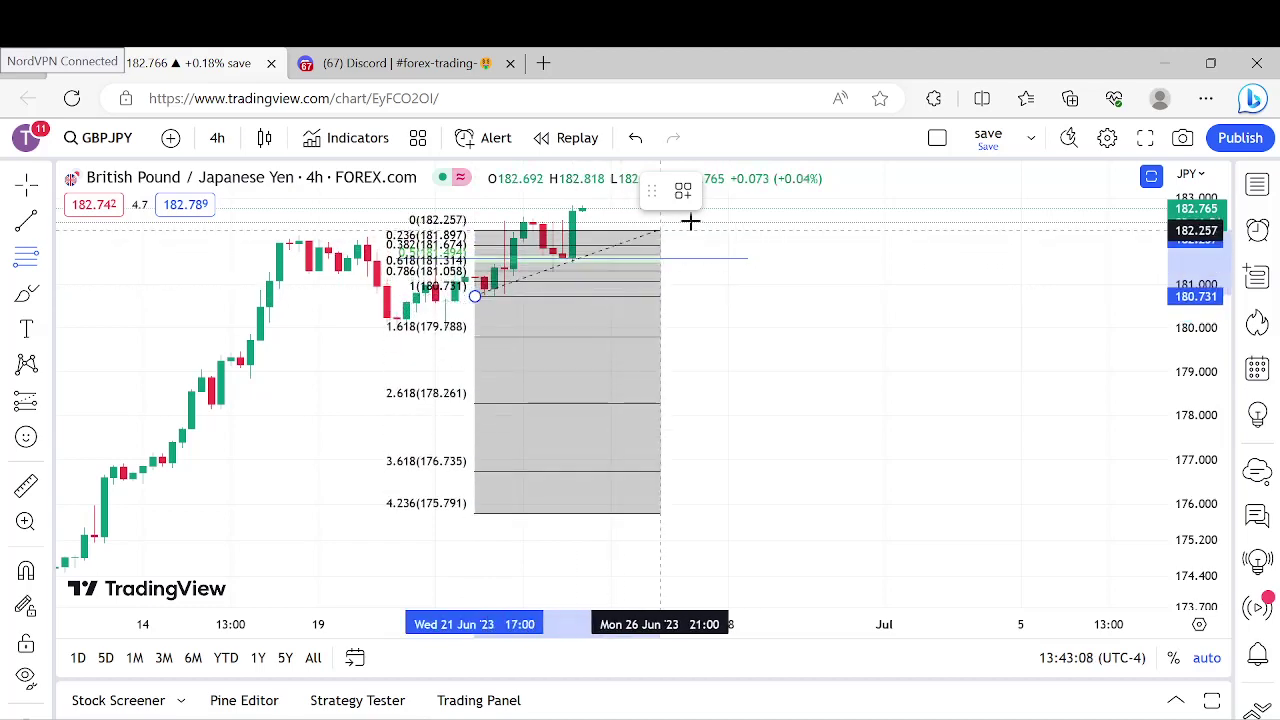
{"action": "left_click", "coordinate": [757, 217]}
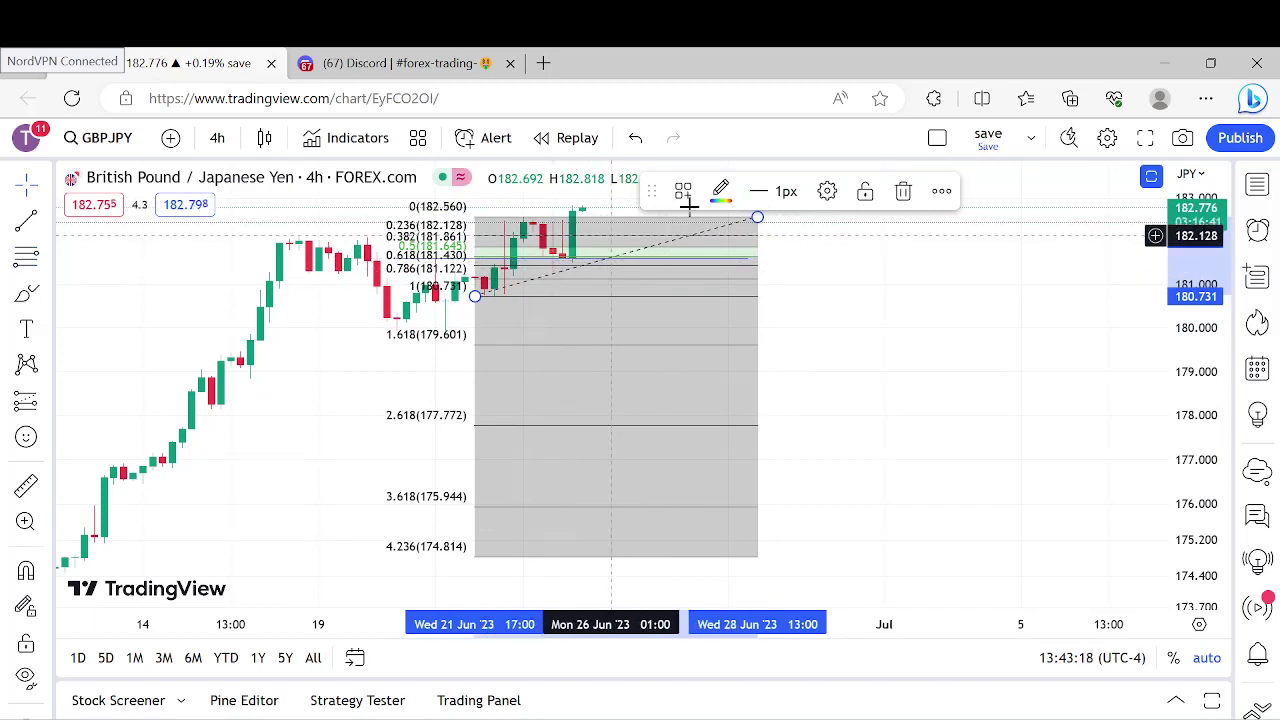
{"action": "key", "text": "Delete"}
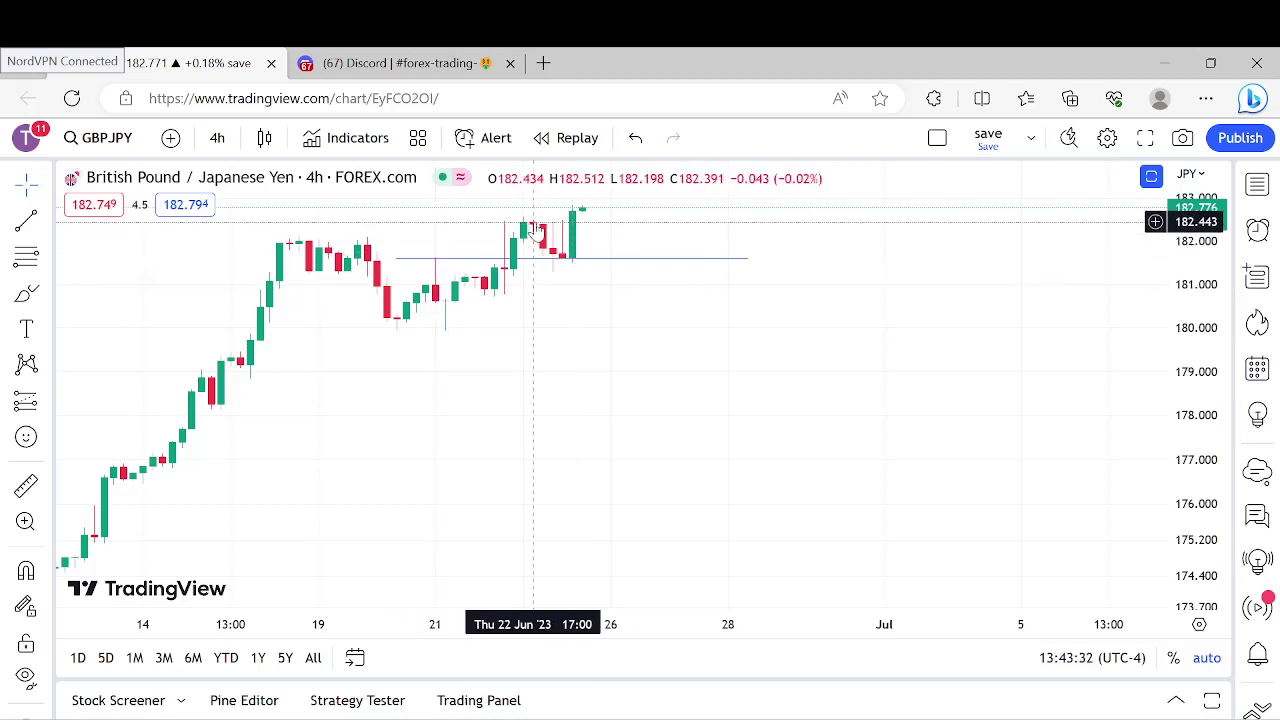
Set GBP/JPY to 1-hour candles and zoom out to show days from 21 June.
{"action": "left_click", "coordinate": [220, 139]}
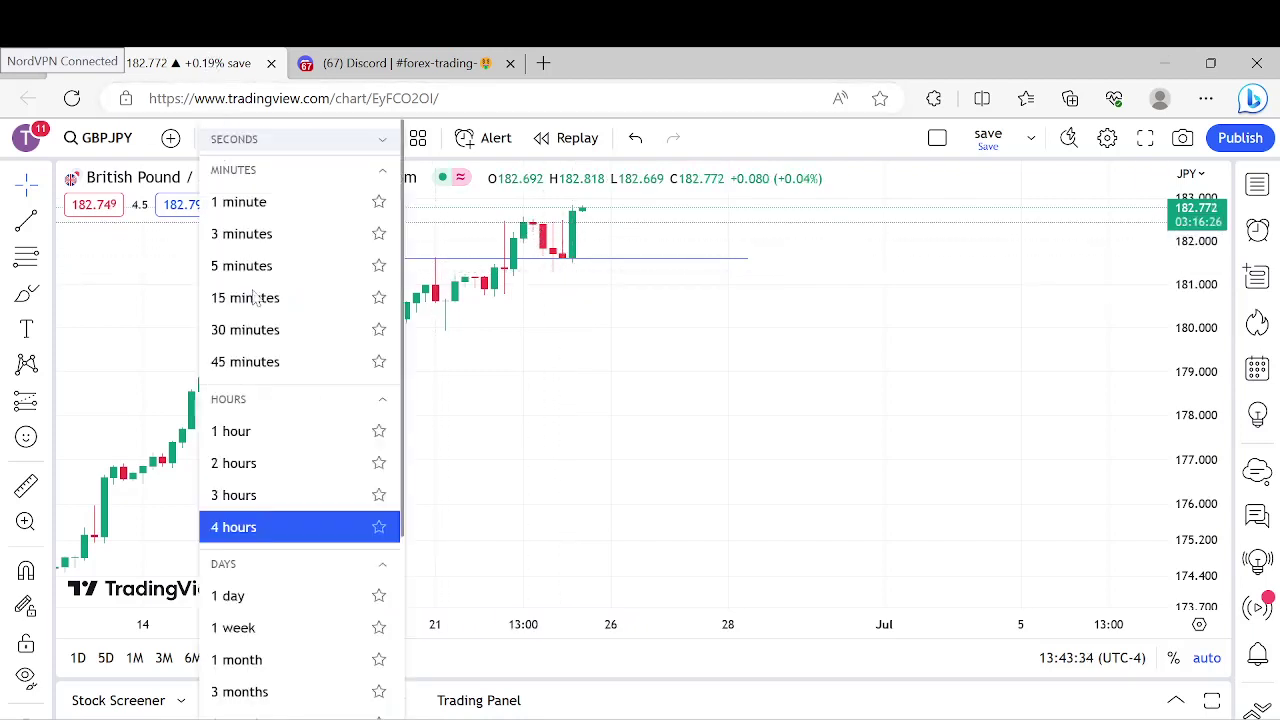
{"action": "left_click", "coordinate": [233, 433]}
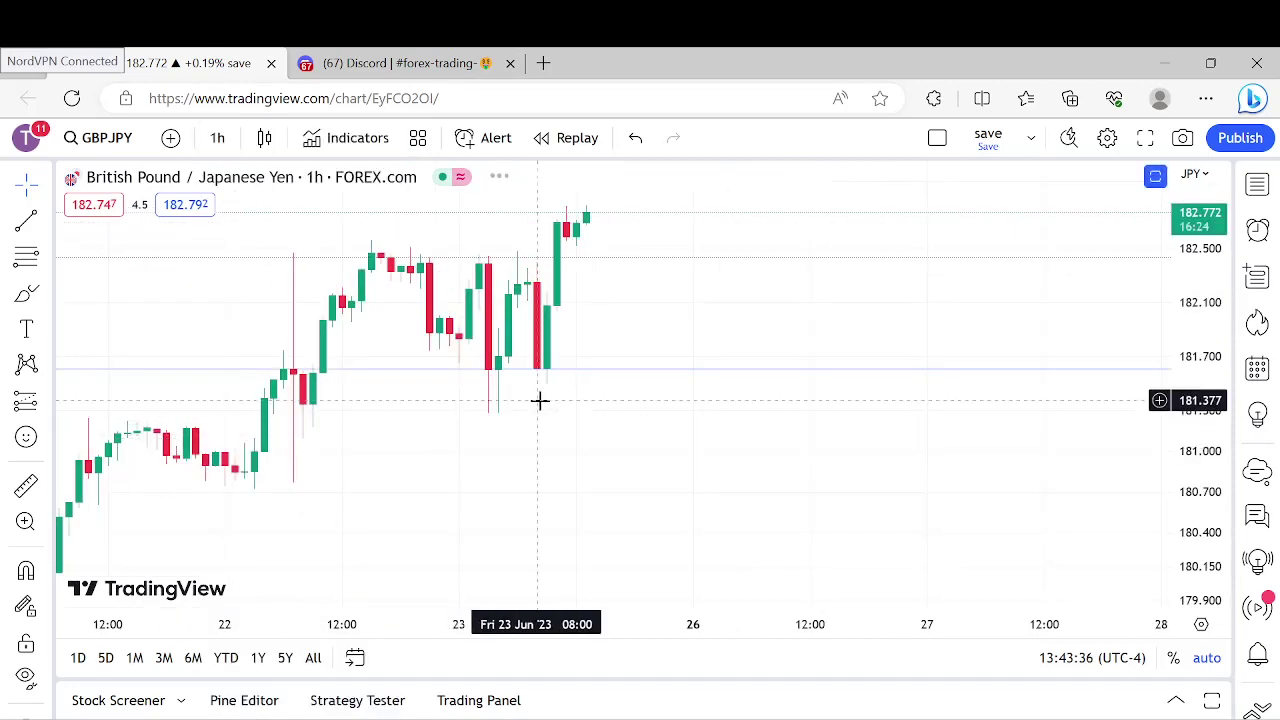
{"action": "scroll", "coordinate": [539, 400], "scroll_direction": "down", "scroll_amount": 2}
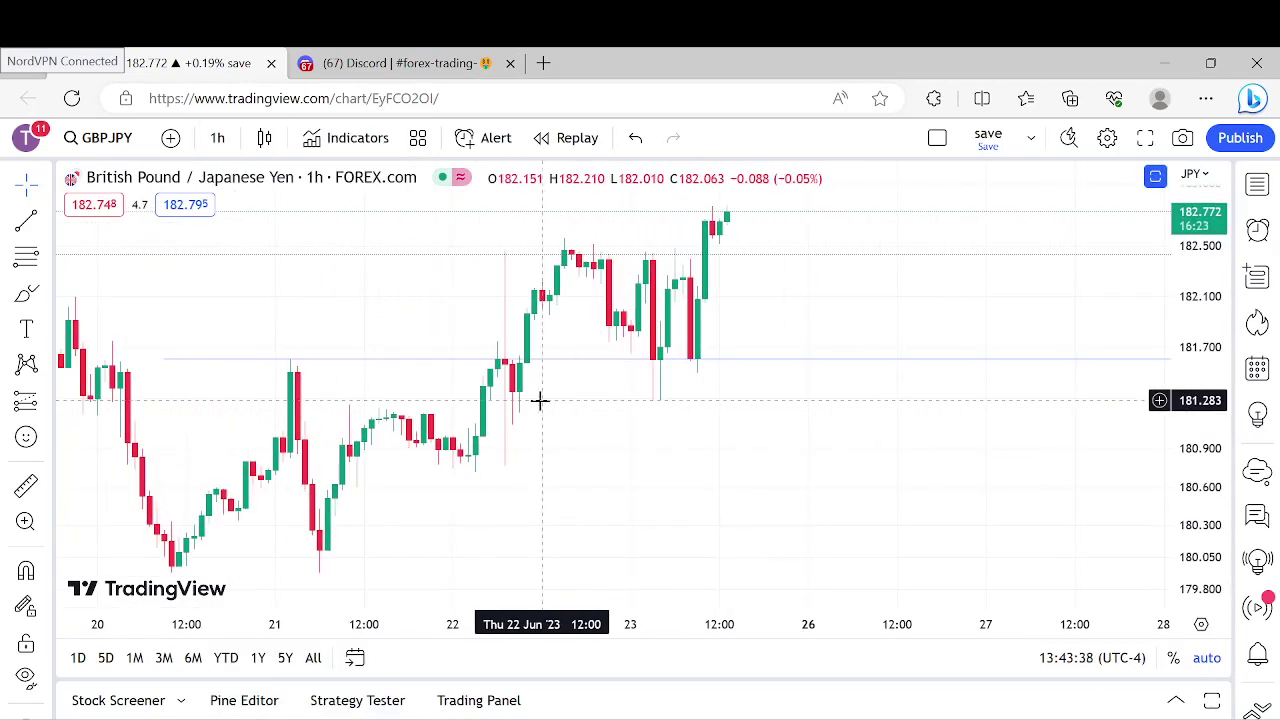
{"action": "scroll", "coordinate": [539, 400], "scroll_direction": "down", "scroll_amount": 5}
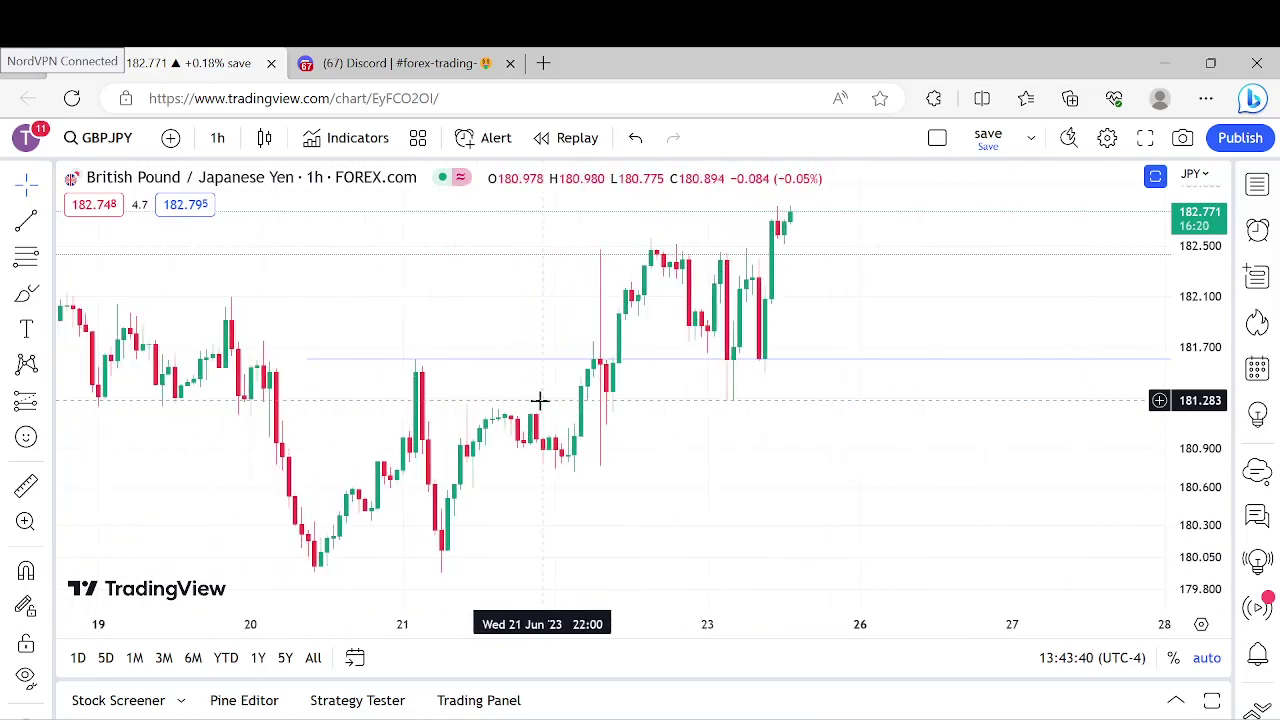
{"action": "left_click", "coordinate": [44, 224]}
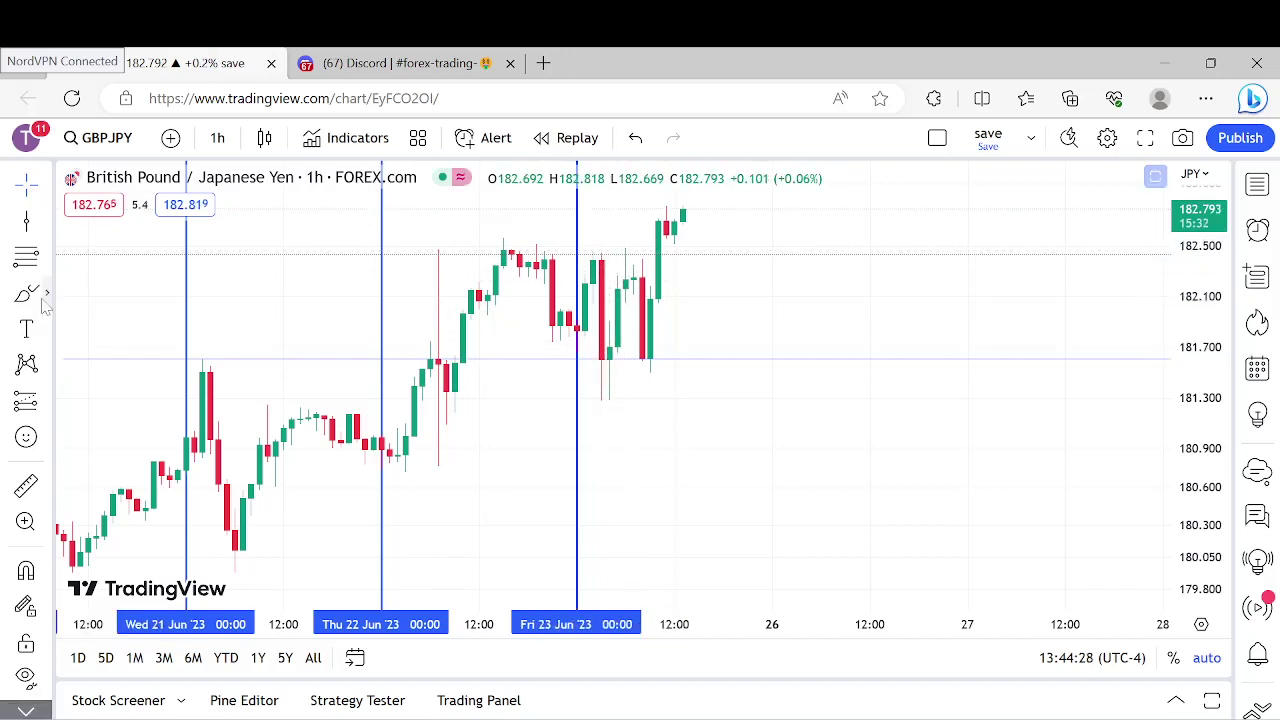
Draw a rectangle zone from about 181.9 to 182.09, starting at 23 June's candles.
{"action": "key", "text": "alt+shift+r"}
{"action": "left_click_drag", "start_coordinate": [593, 320], "coordinate": [846, 301]}
{"action": "left_click", "coordinate": [902, 273]}
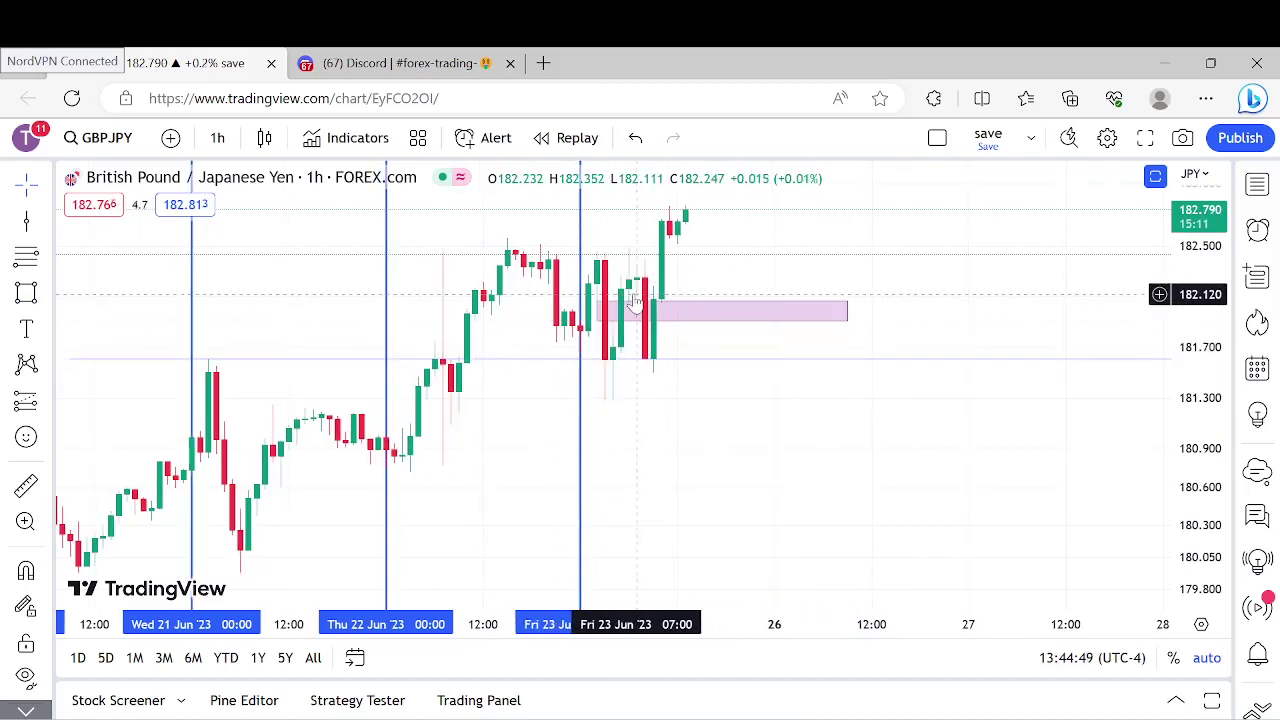
{"action": "scroll", "coordinate": [636, 295], "scroll_direction": "down", "scroll_amount": 1}
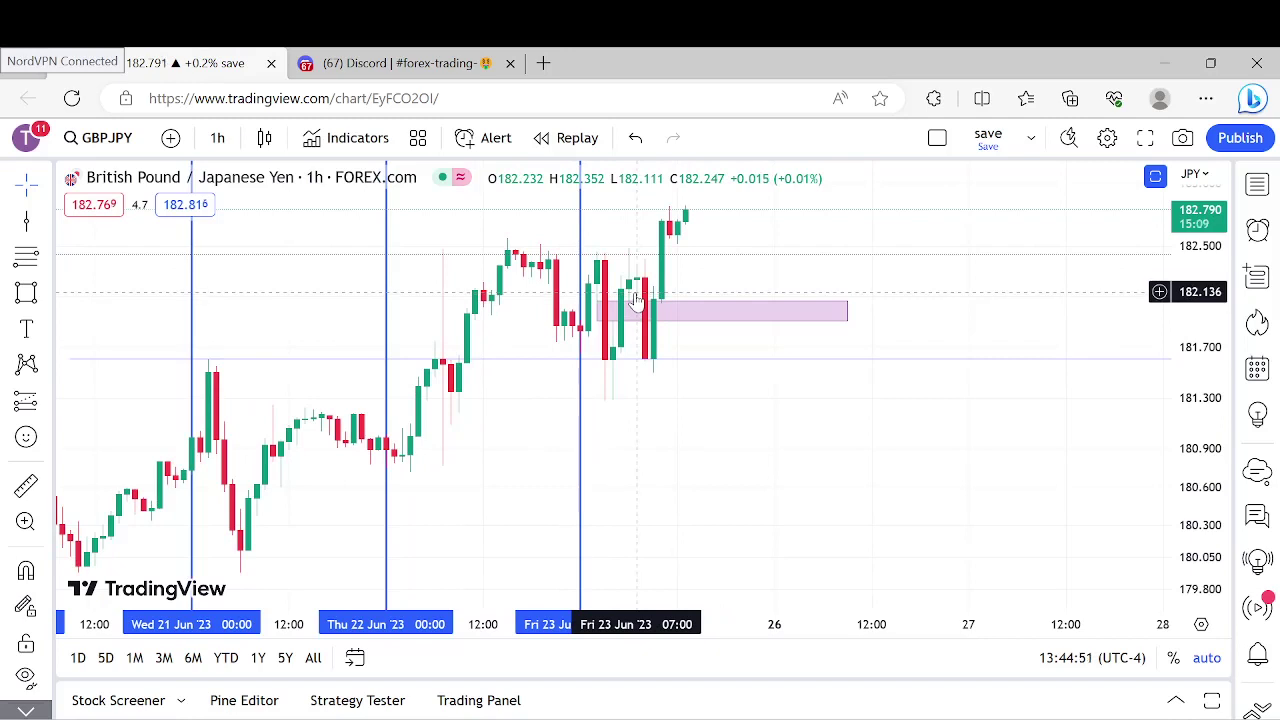
Draw a trend-line resistance at 182.563 running right past the latest candles.
{"action": "left_click", "coordinate": [45, 220]}
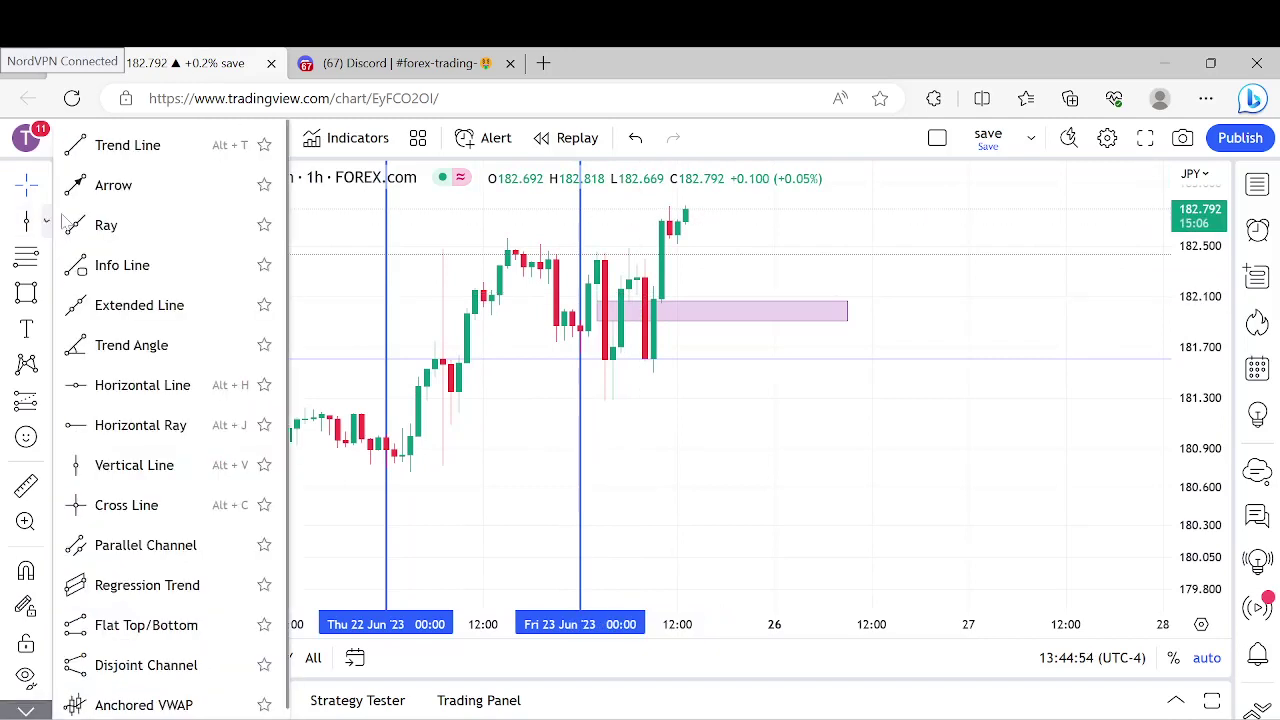
{"action": "left_click", "coordinate": [190, 145]}
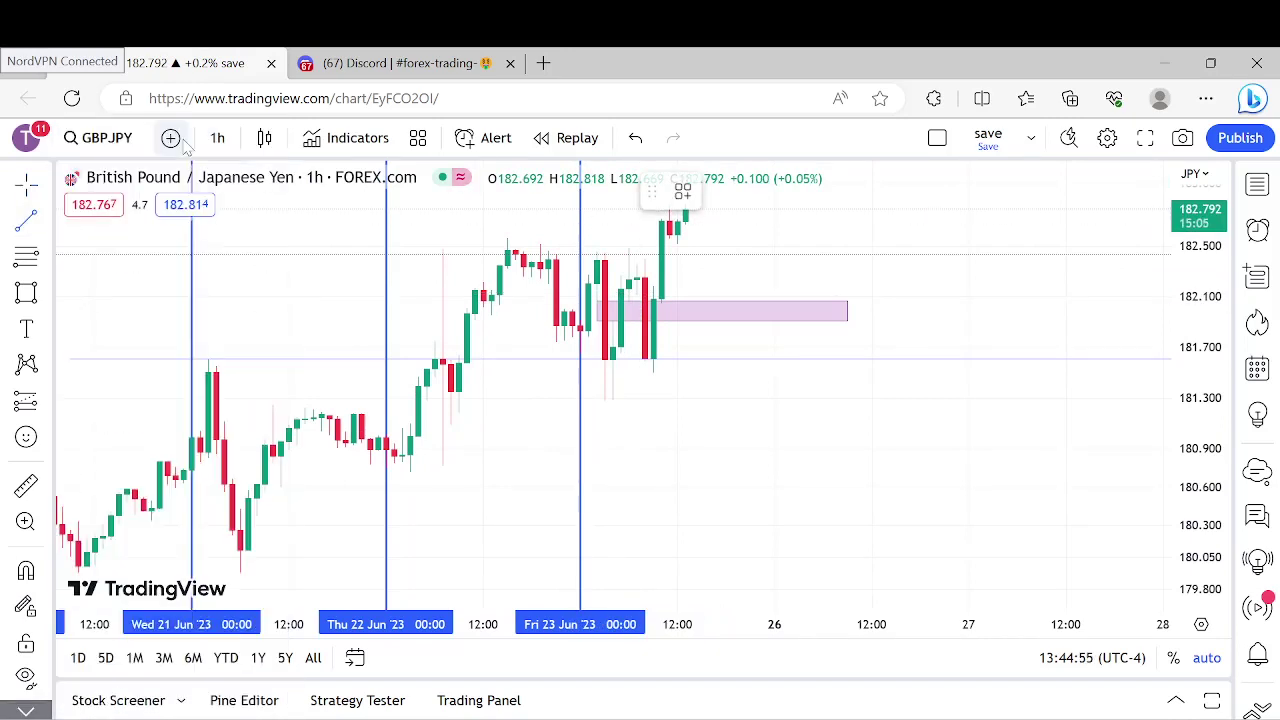
{"action": "left_click", "coordinate": [458, 238]}
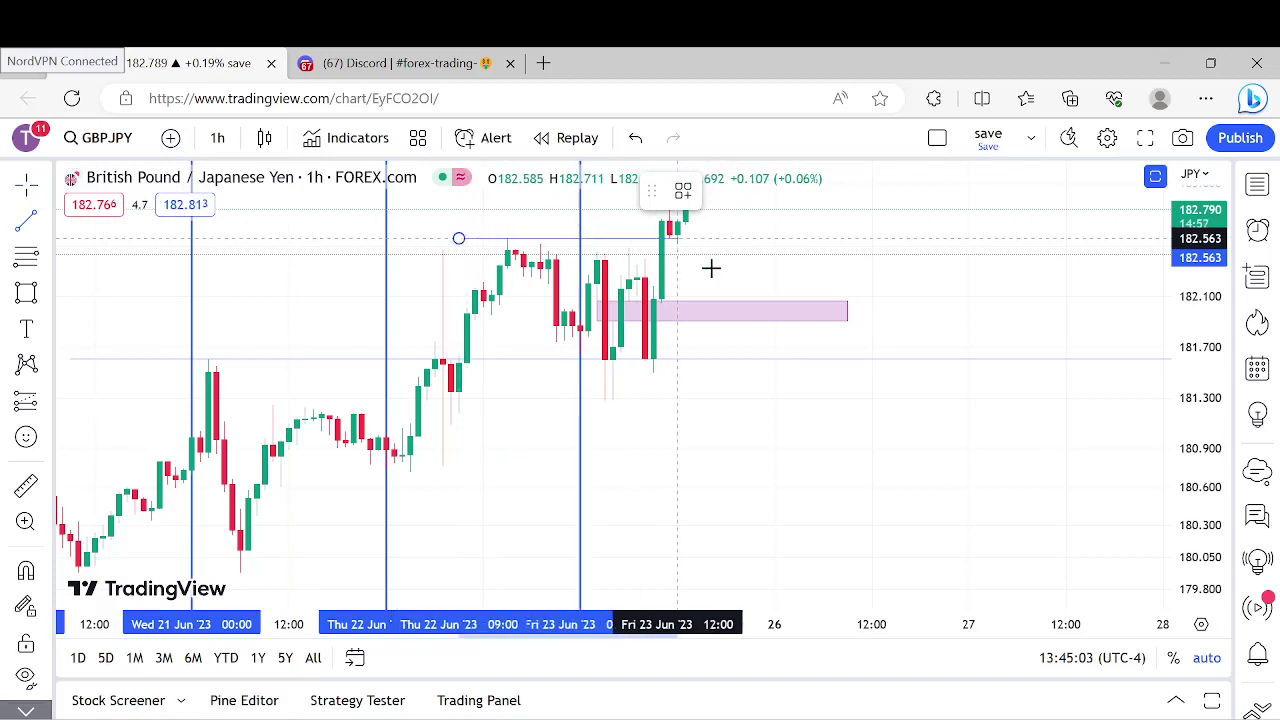
{"action": "left_click", "coordinate": [862, 276]}
{"action": "left_click", "coordinate": [944, 298]}
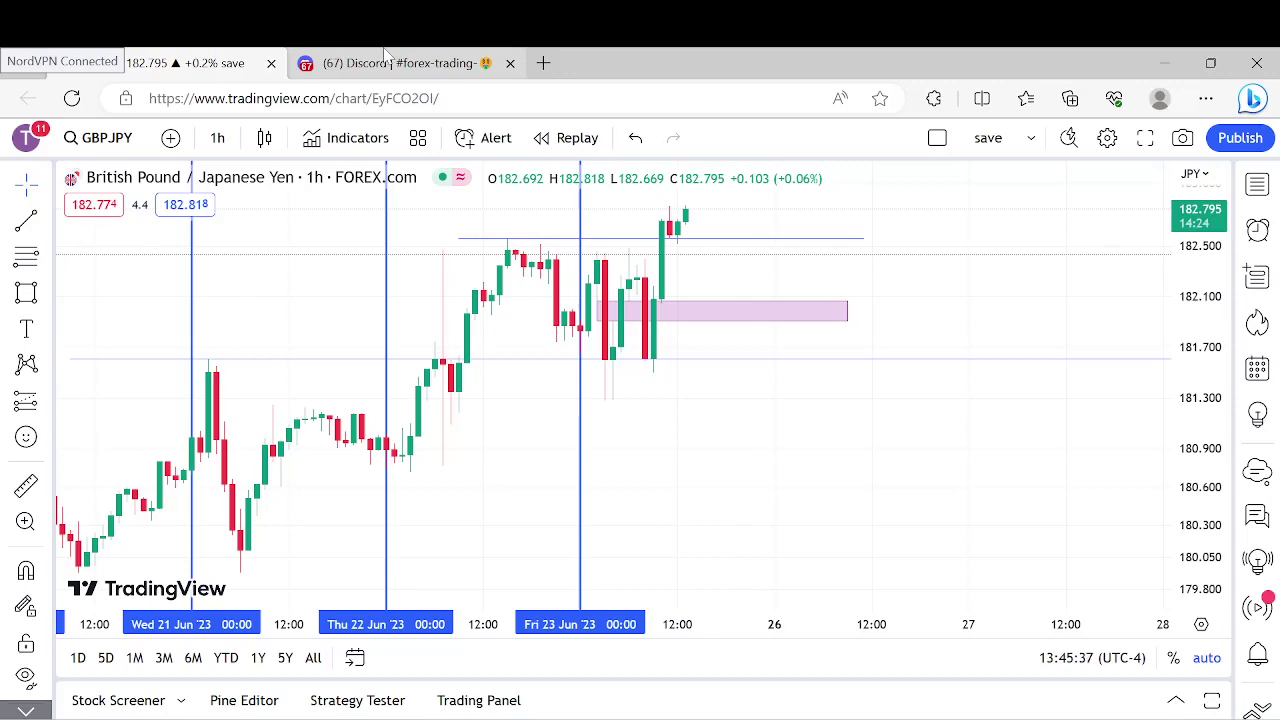
{"action": "mouse_move", "coordinate": [386, 55]}
{"action": "left_click", "coordinate": [447, 58]}
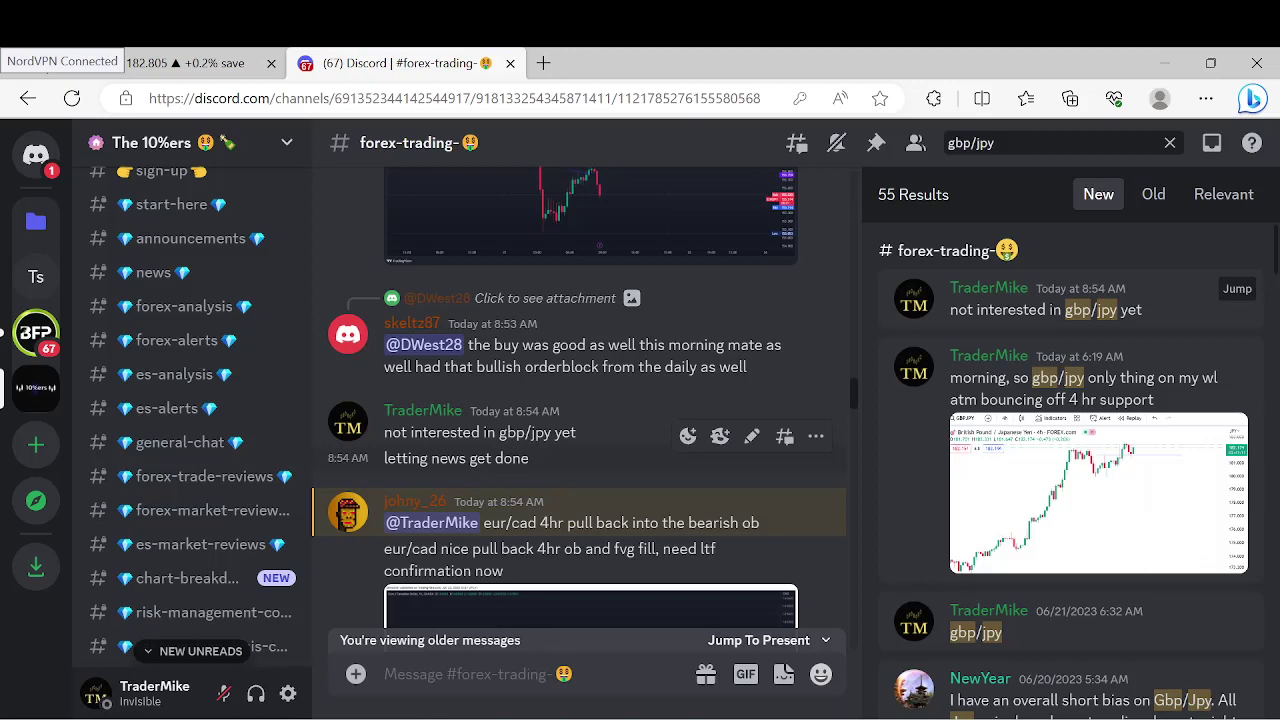
{"action": "left_click", "coordinate": [1169, 143]}
{"action": "left_click", "coordinate": [180, 63]}
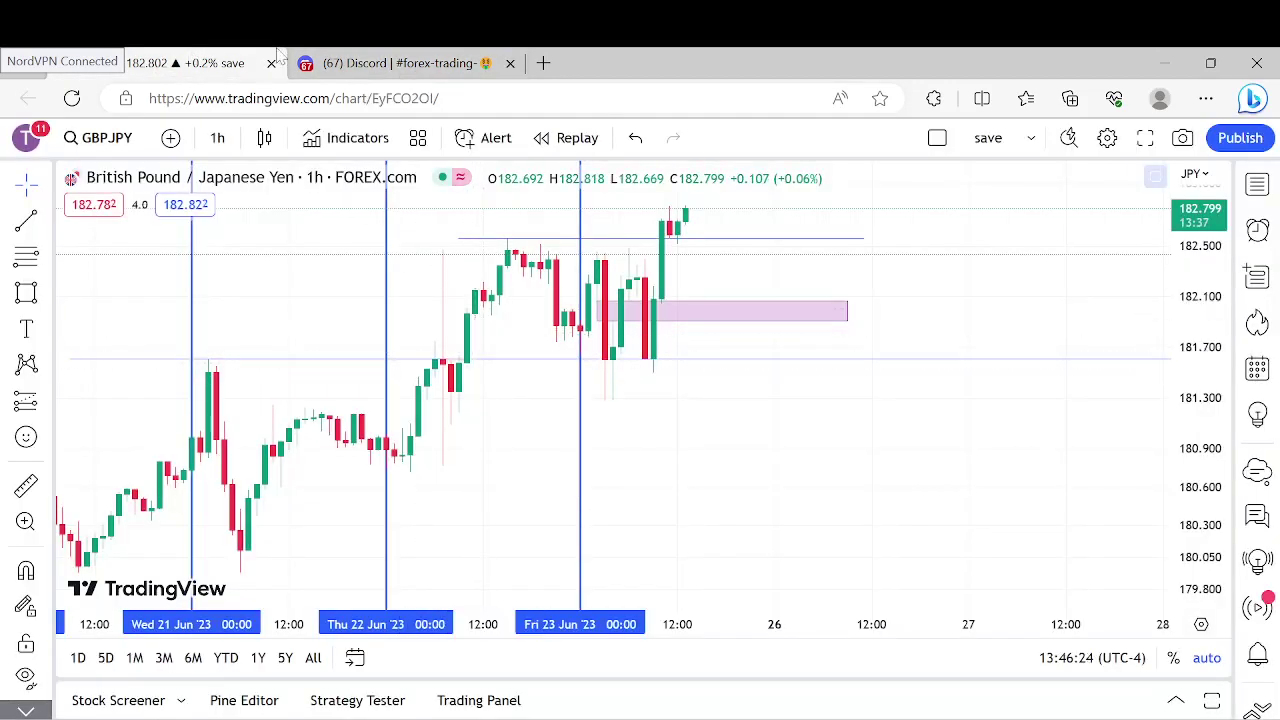
{"action": "left_click", "coordinate": [219, 137]}
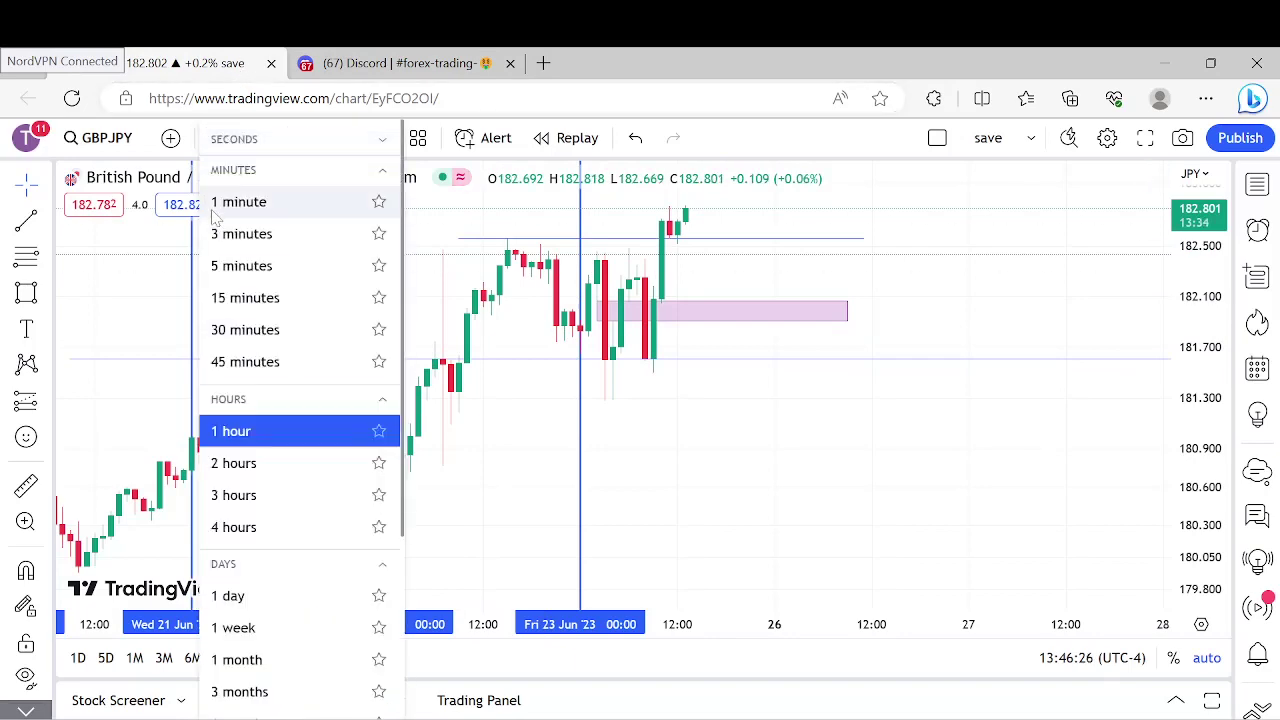
{"action": "left_click", "coordinate": [245, 298]}
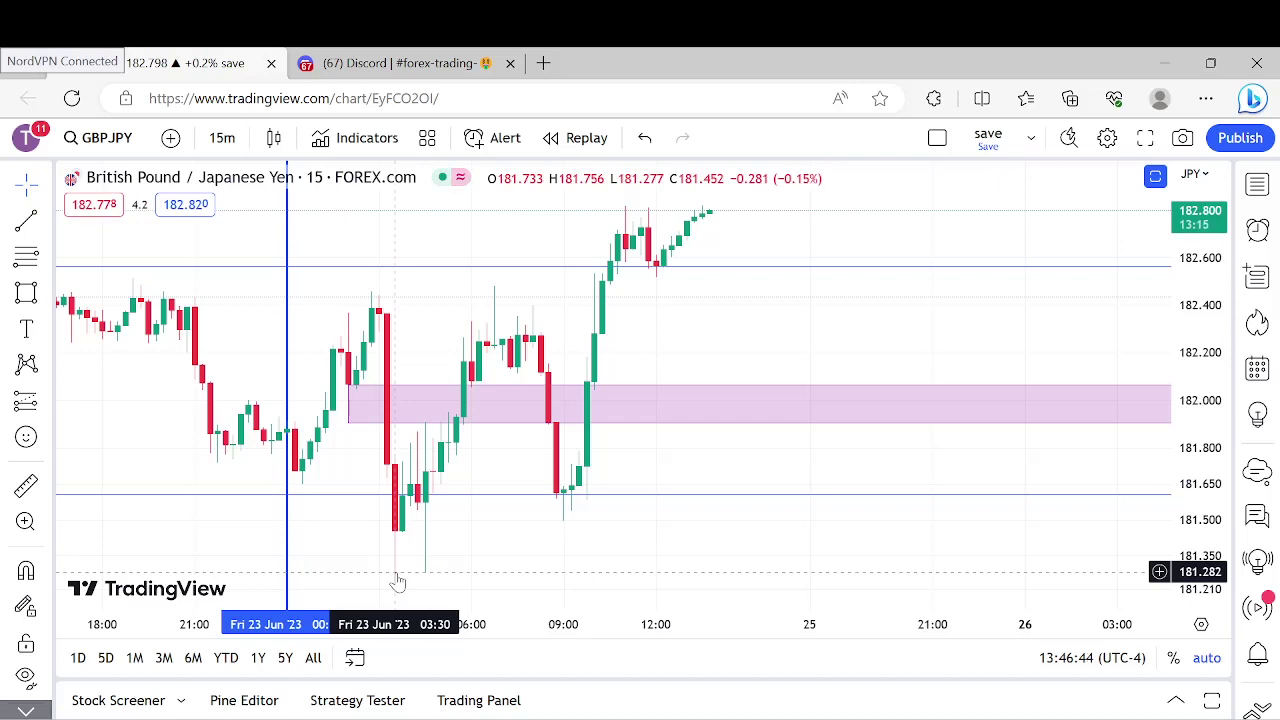
{"action": "left_click", "coordinate": [222, 137]}
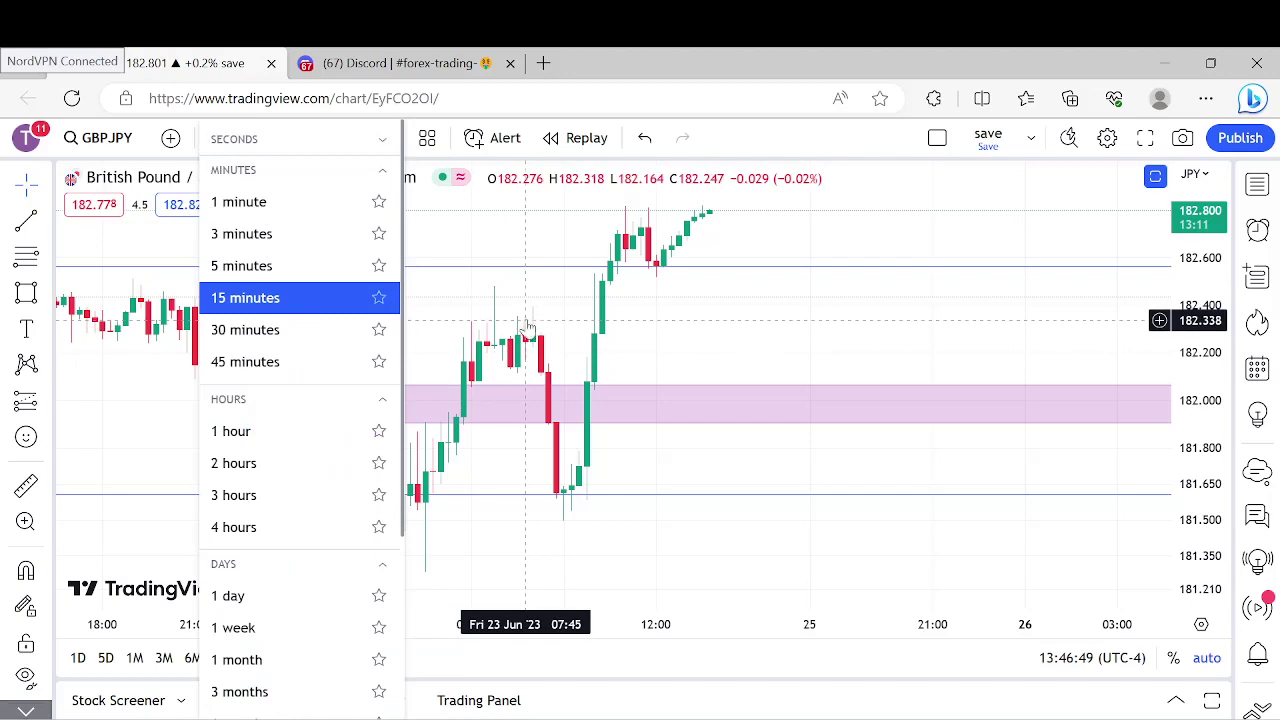
{"action": "scroll", "coordinate": [537, 290], "scroll_direction": "down", "scroll_amount": 2}
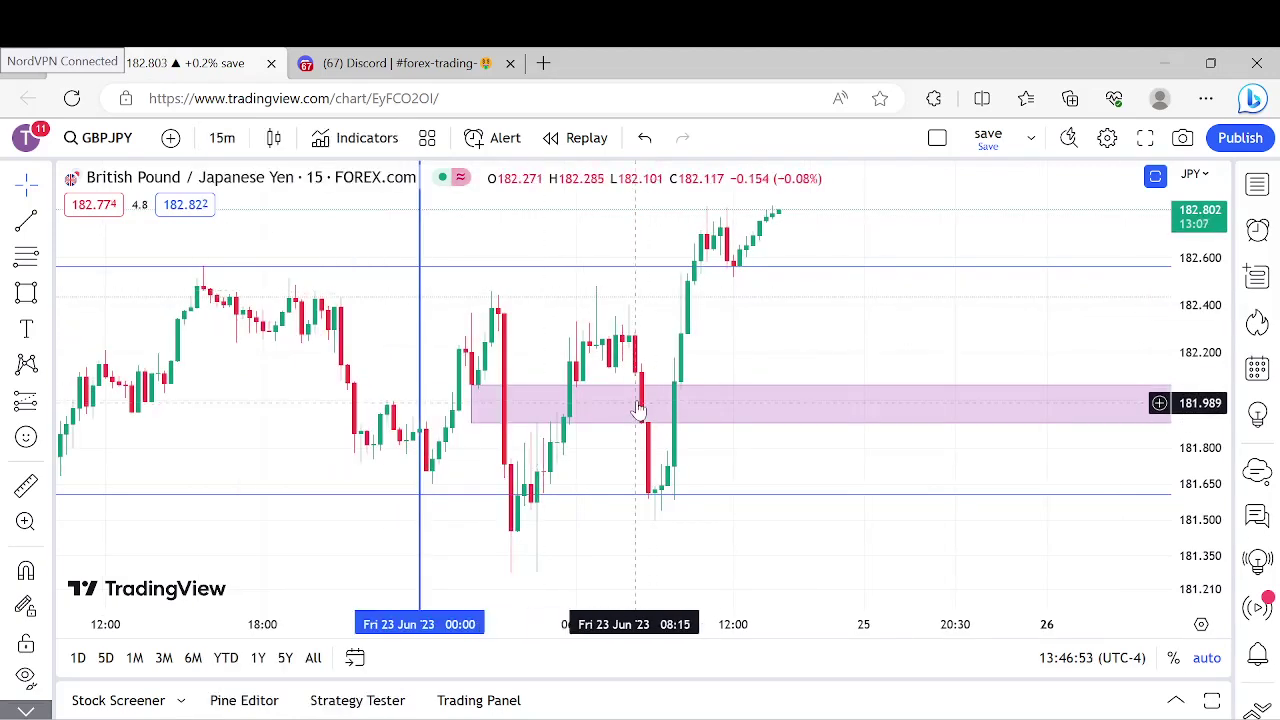
{"action": "scroll", "coordinate": [634, 290], "scroll_direction": "down", "scroll_amount": 1}
{"action": "left_click", "coordinate": [222, 137]}
{"action": "left_click", "coordinate": [240, 431]}
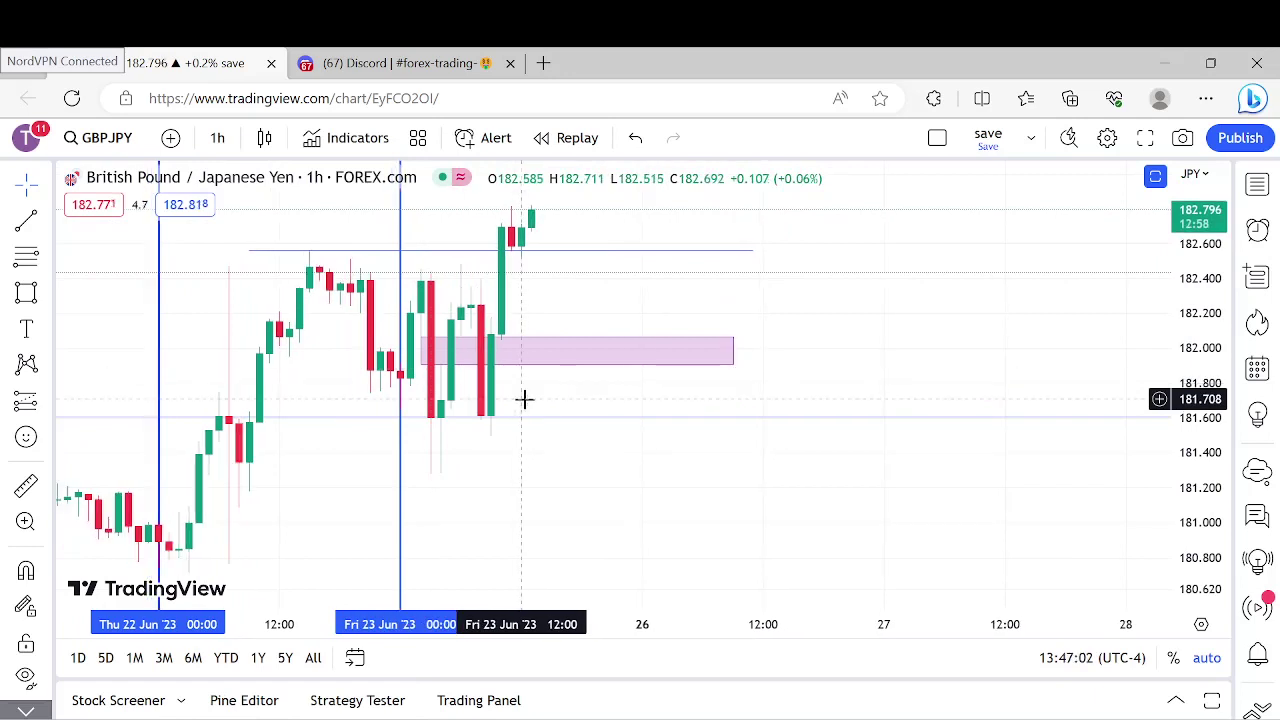
Select the Fib Retracement tool for the 1-hour GBP/JPY chart.
{"action": "scroll", "coordinate": [525, 400], "scroll_direction": "left", "scroll_amount": 3}
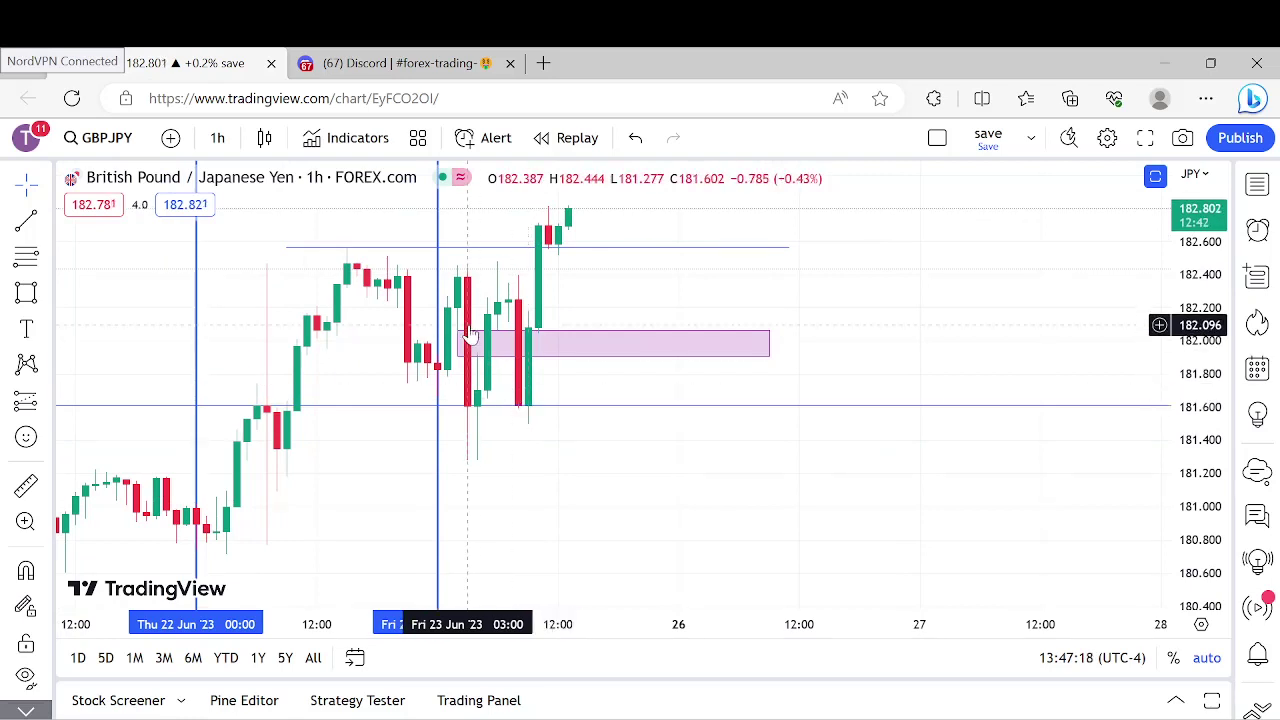
{"action": "left_click", "coordinate": [27, 258]}
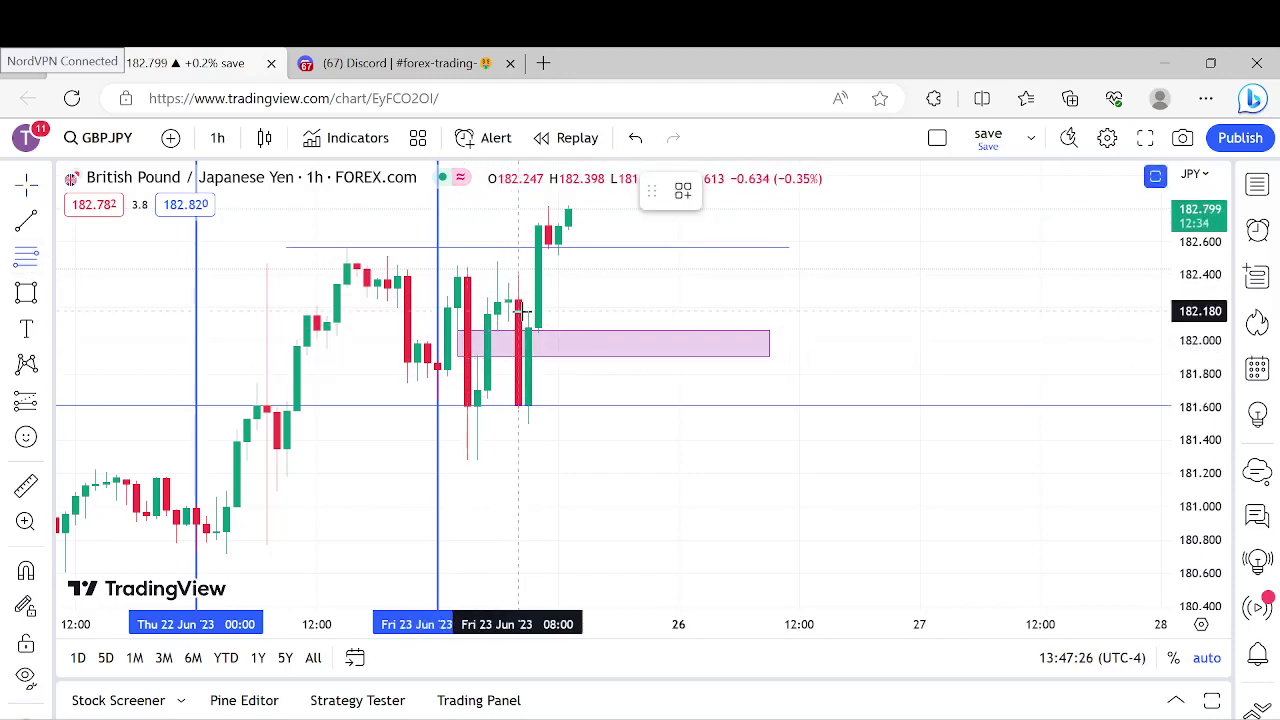
Draw a Fibonacci retracement from 181.280 to 182.489 and compare it with the pink zone.
{"action": "left_click", "coordinate": [448, 460]}
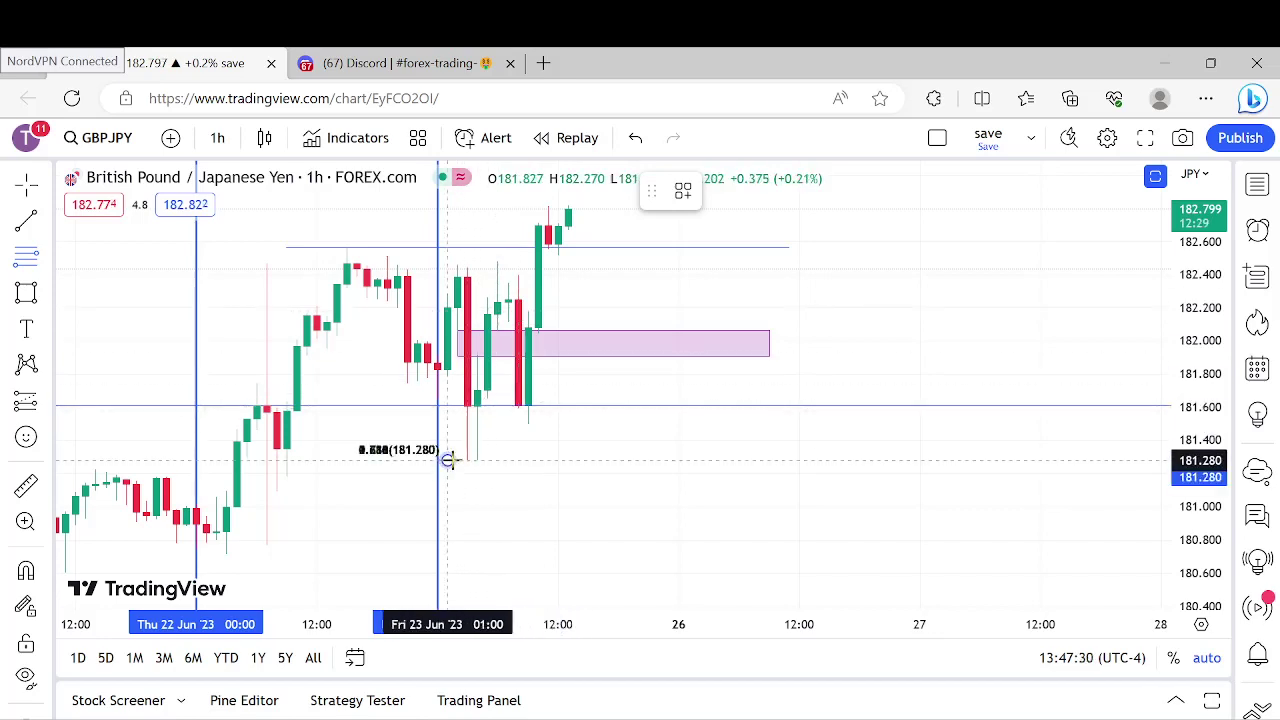
{"action": "left_click", "coordinate": [910, 262]}
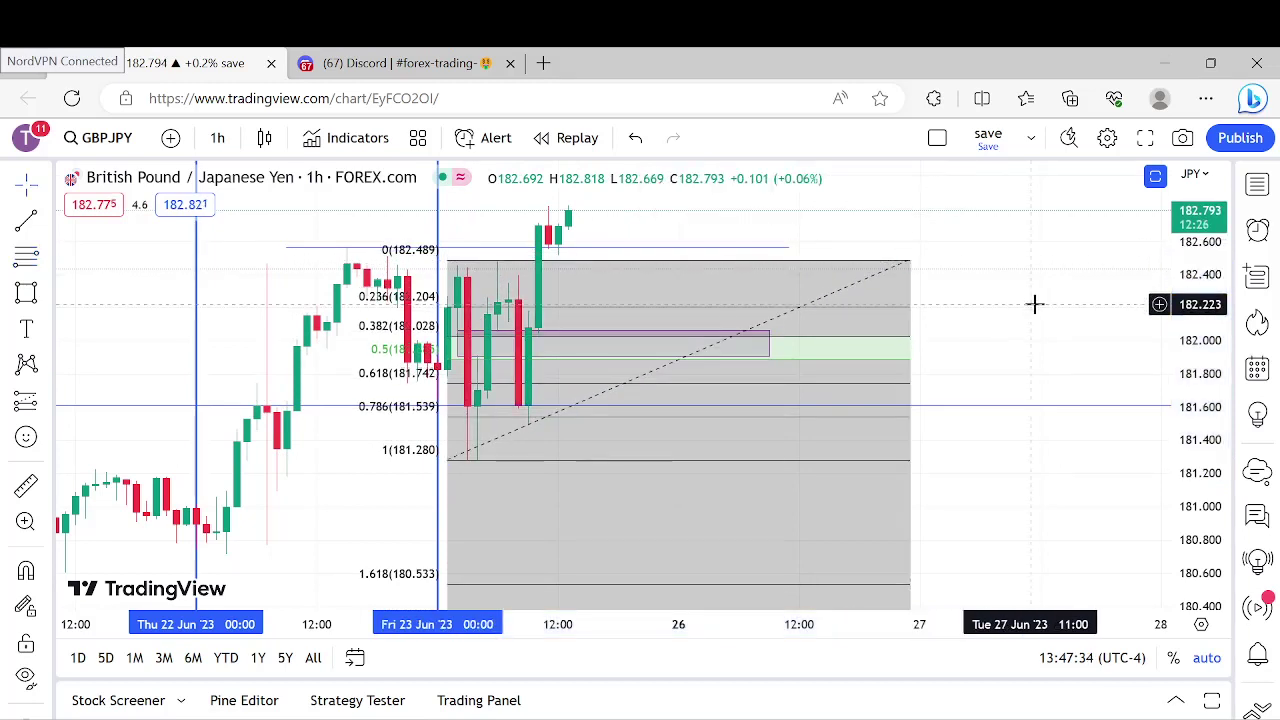
{"action": "left_click", "coordinate": [700, 338]}
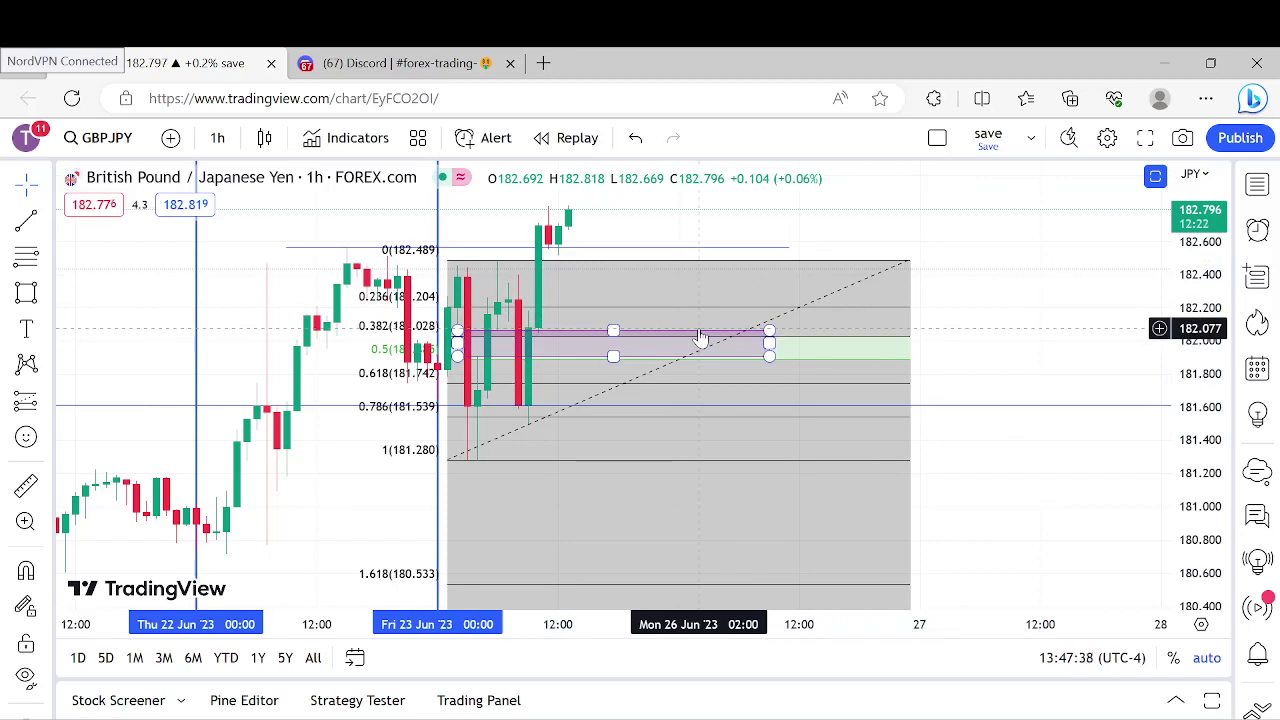
{"action": "left_click", "coordinate": [512, 372]}
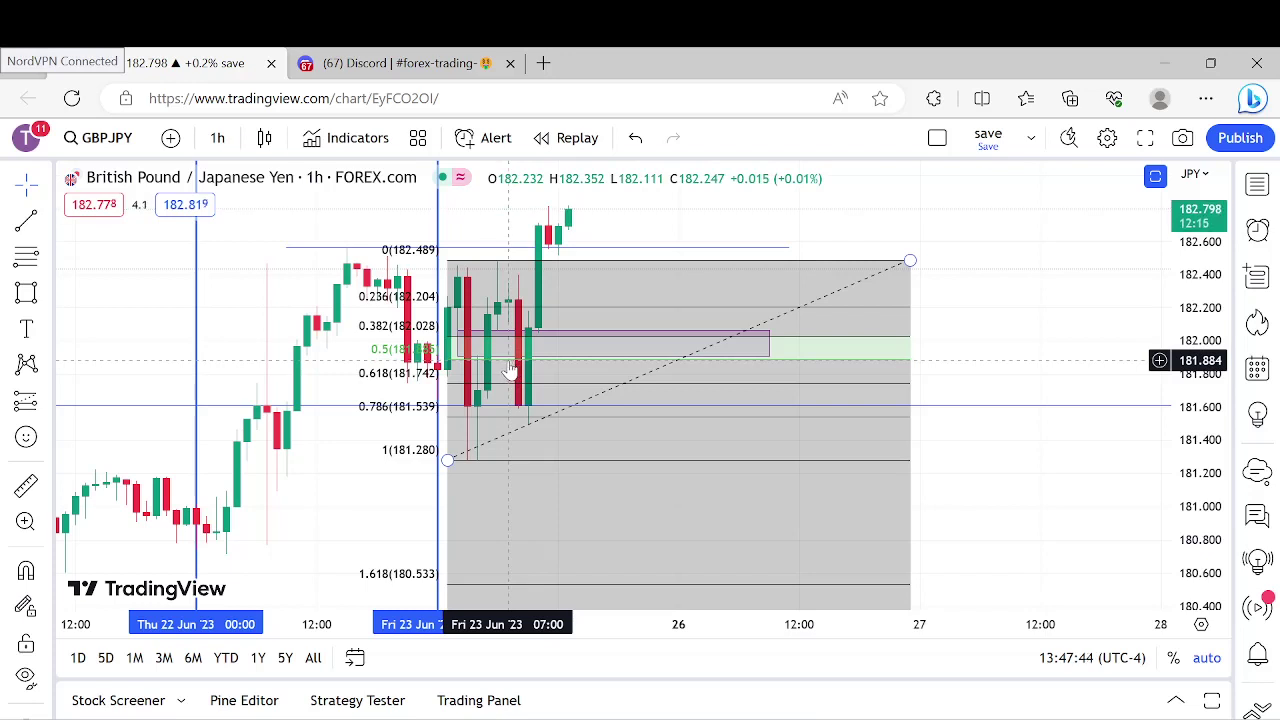
{"action": "left_click", "coordinate": [515, 356]}
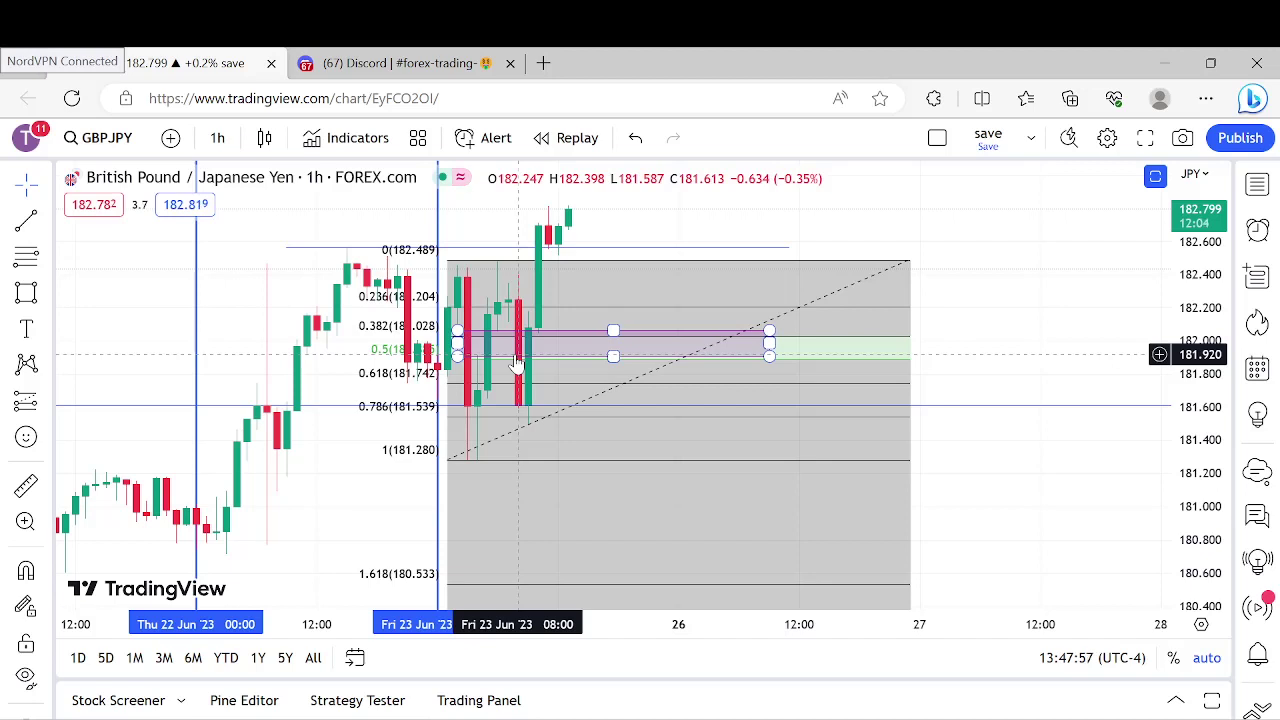
{"action": "left_click", "coordinate": [517, 363]}
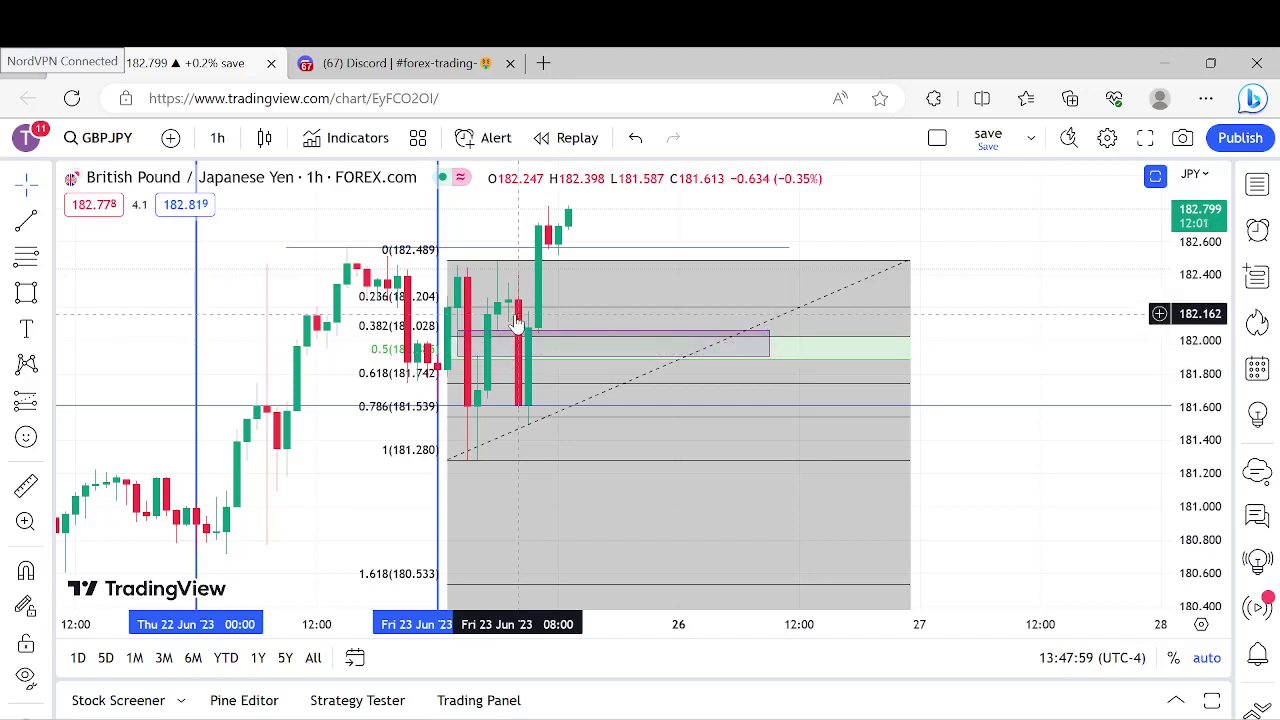
{"action": "left_click", "coordinate": [580, 318]}
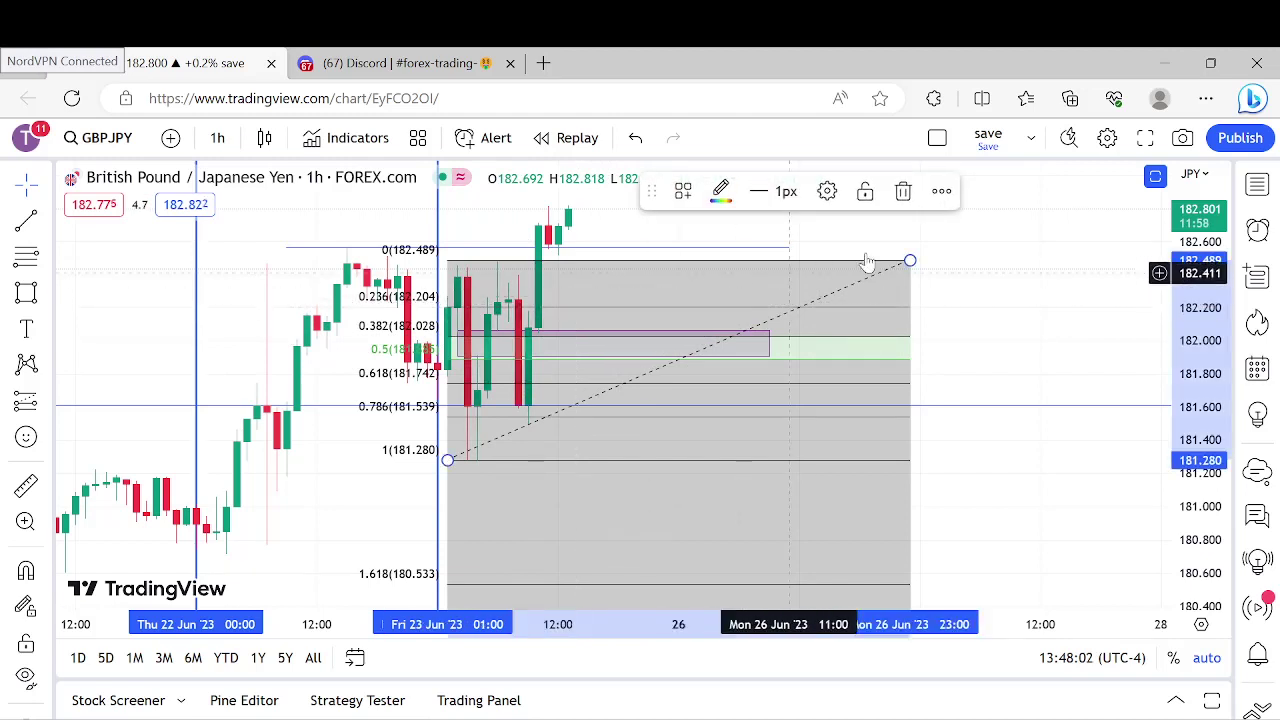
Delete the Fibonacci retracement and switch the chart to 15-minute candles.
{"action": "left_click", "coordinate": [903, 191]}
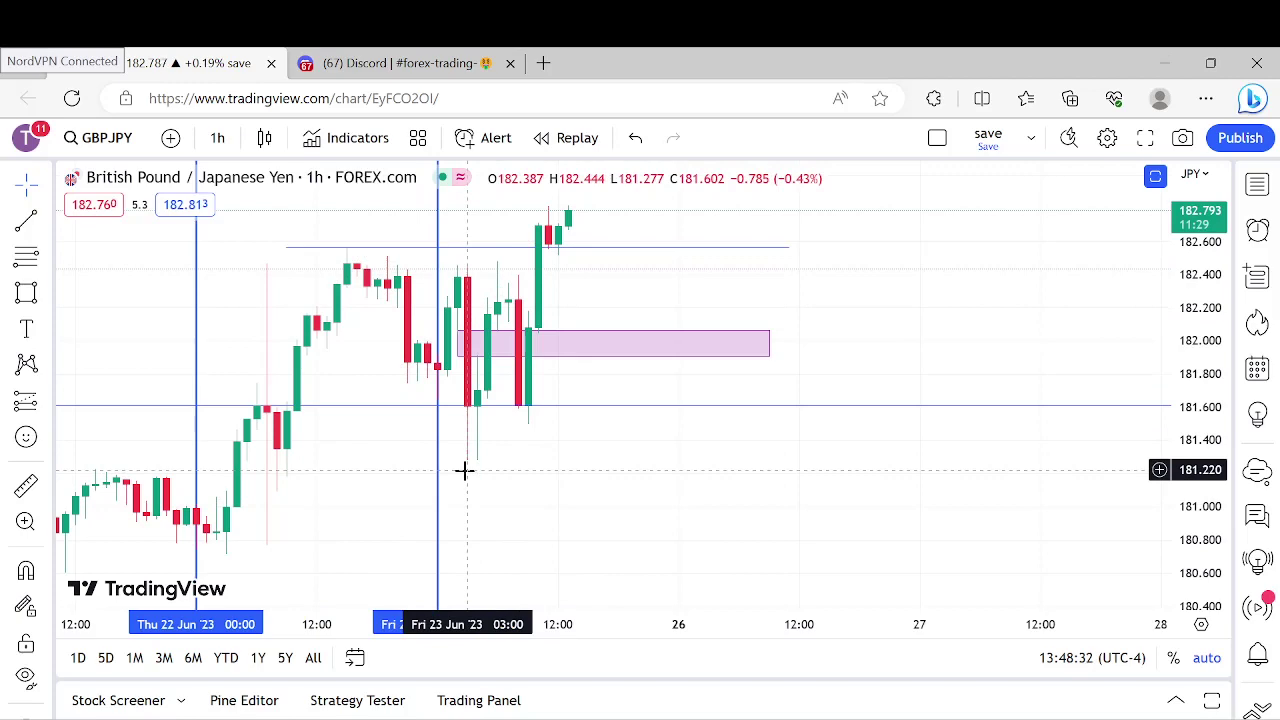
{"action": "type", "text": "15"}
{"action": "key", "text": "Return"}
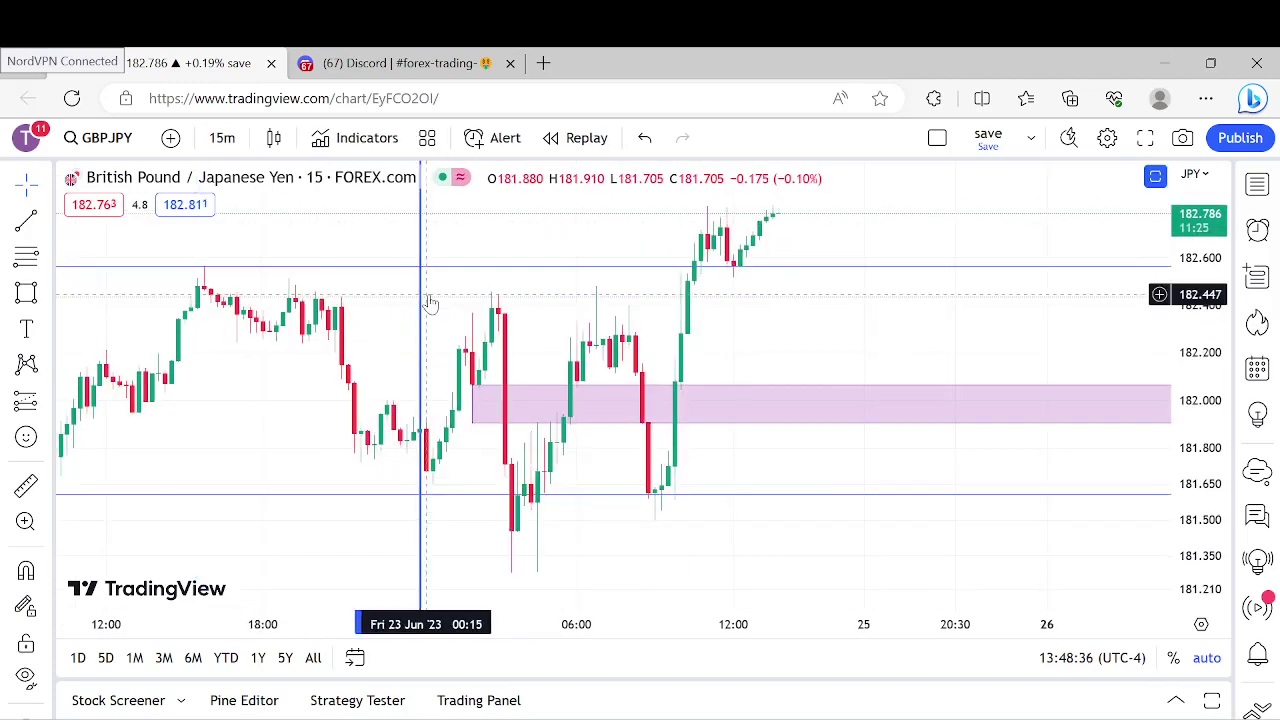